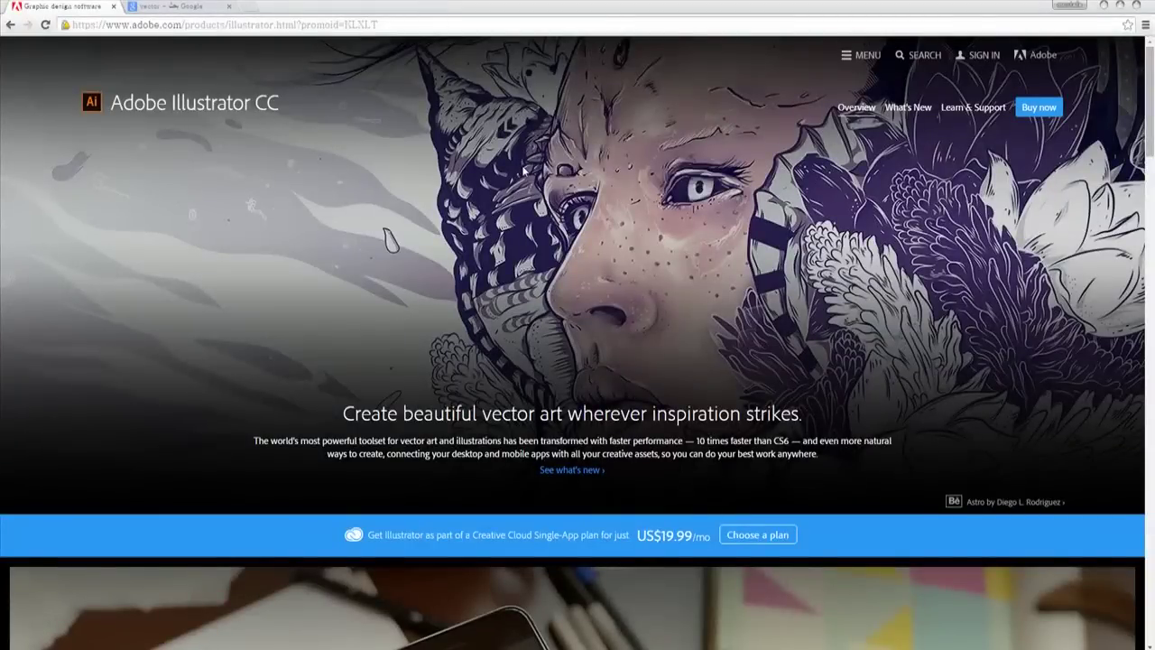
- Bring Chrome forward and skim the top of the Adobe Illustrator CC product page
click(530, 155)
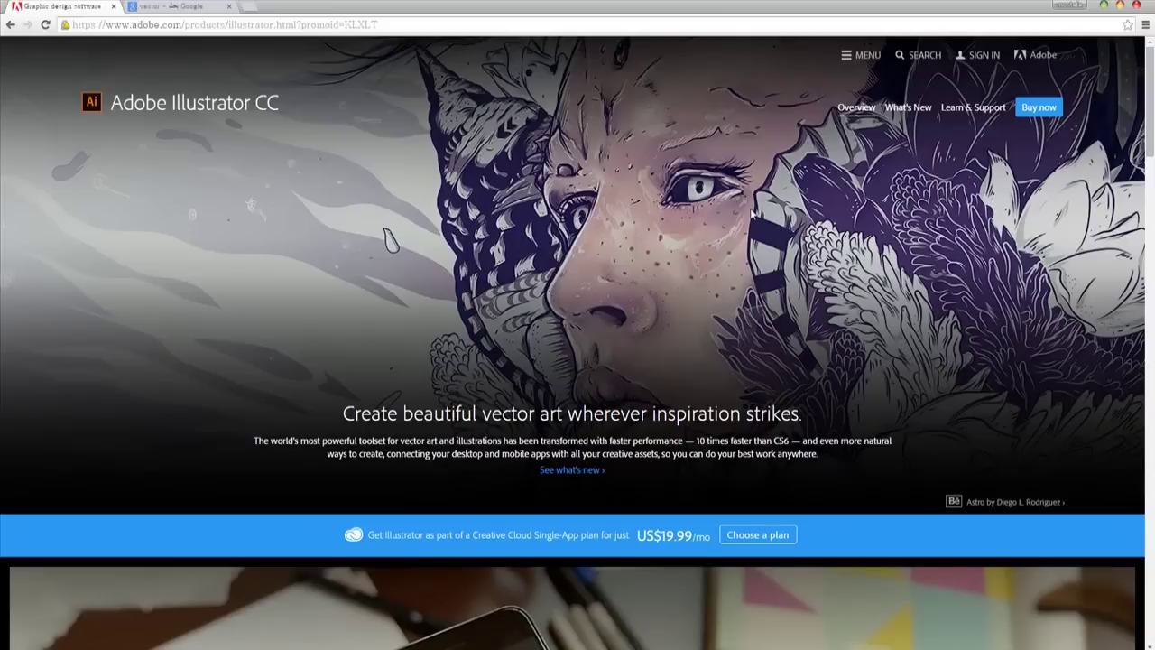
scroll(387, 116, down, 3)
scroll(387, 116, up, 3)
scroll(666, 291, down, 2)
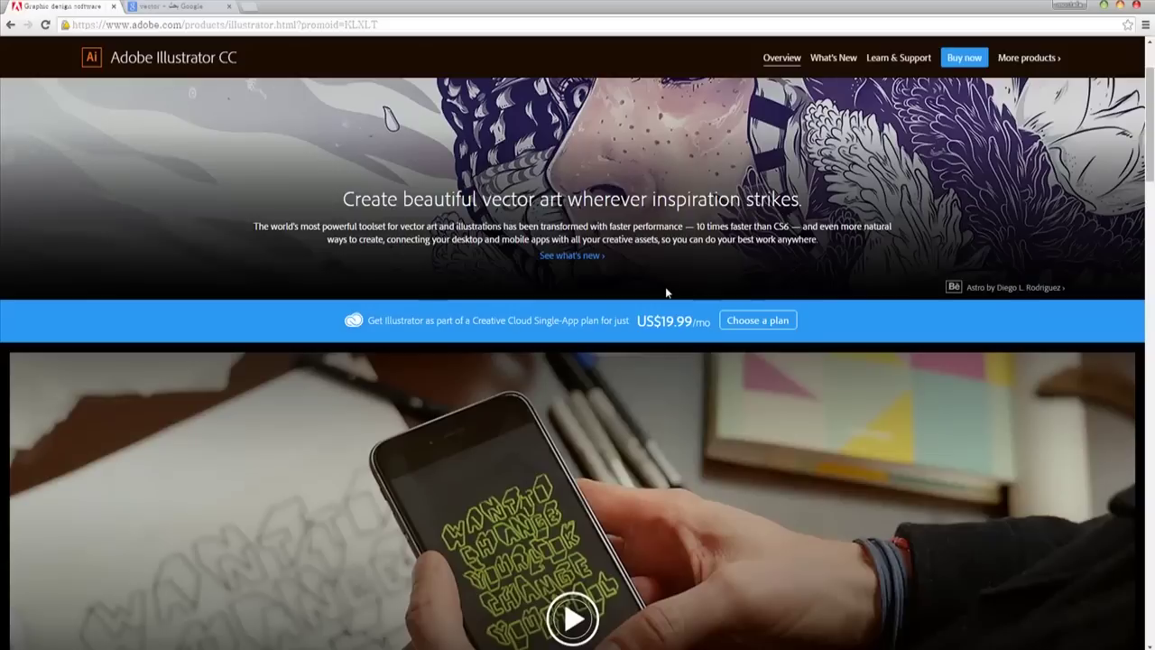
scroll(666, 290, up, 3)
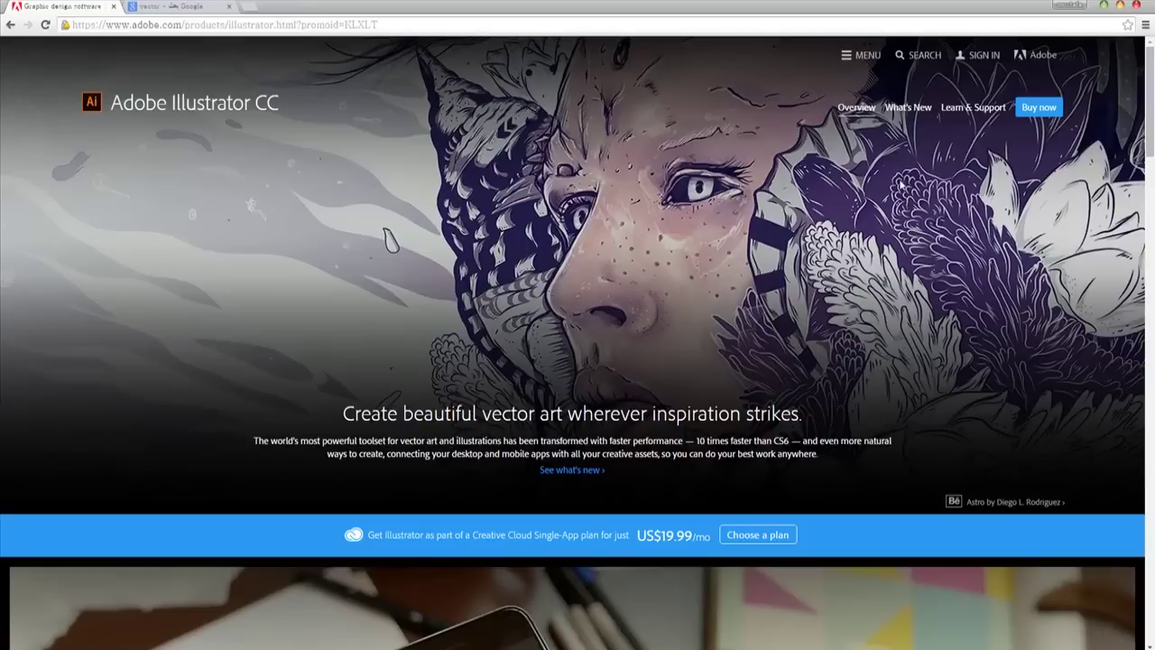
- Scroll past the feature cards, CreativeSync and Adobe Stock sections to Discover new ways to create
scroll(701, 221, down, 3)
scroll(701, 221, down, 2)
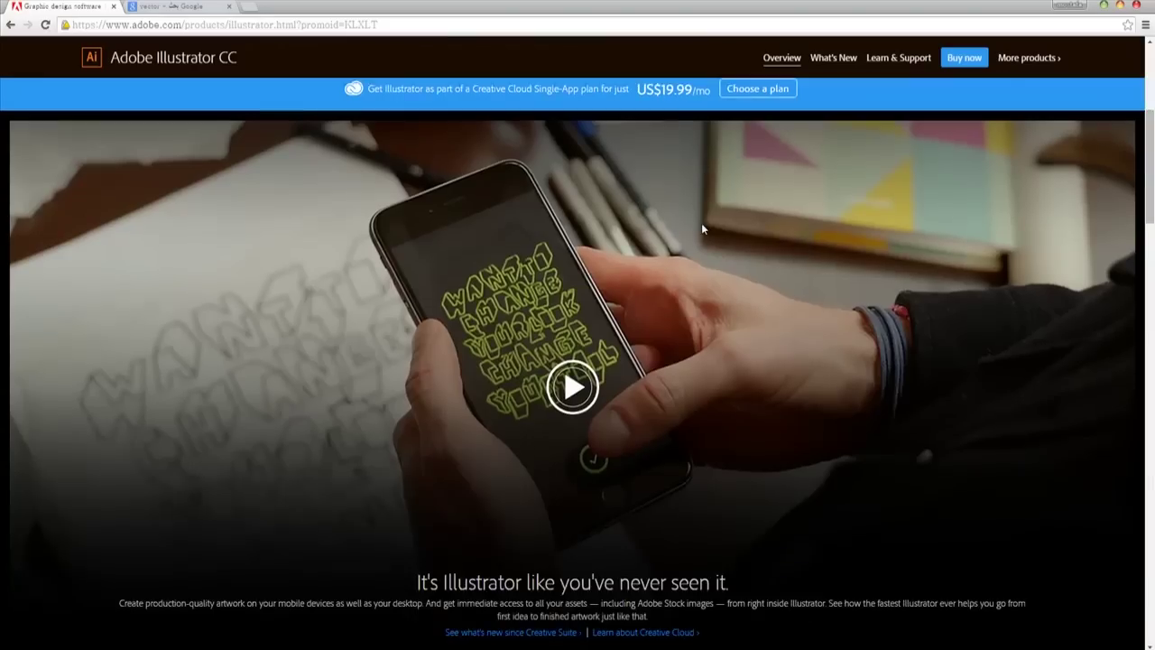
scroll(701, 223, down, 3)
scroll(1031, 380, down, 1)
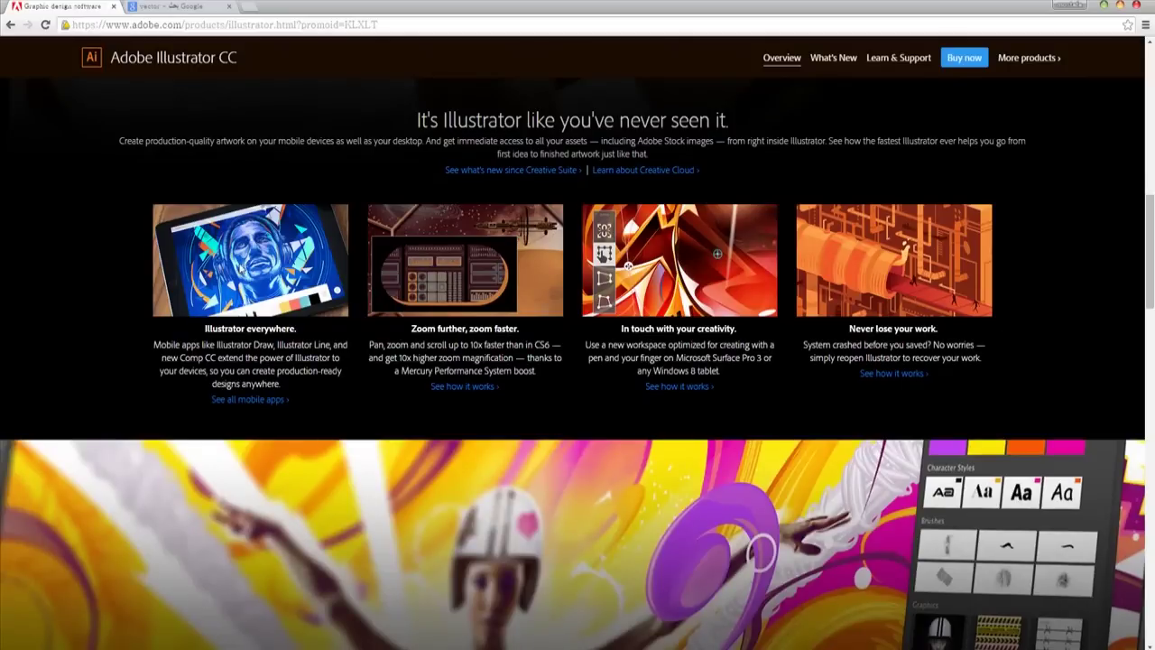
scroll(738, 336, down, 2)
scroll(739, 336, down, 1)
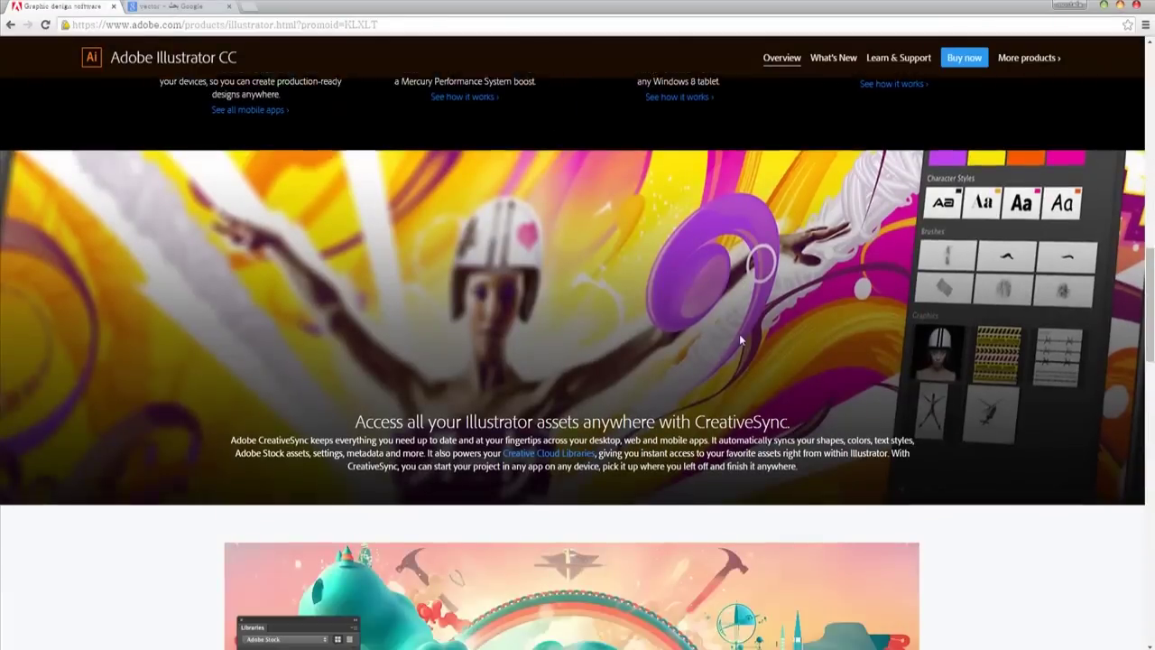
scroll(726, 342, down, 2)
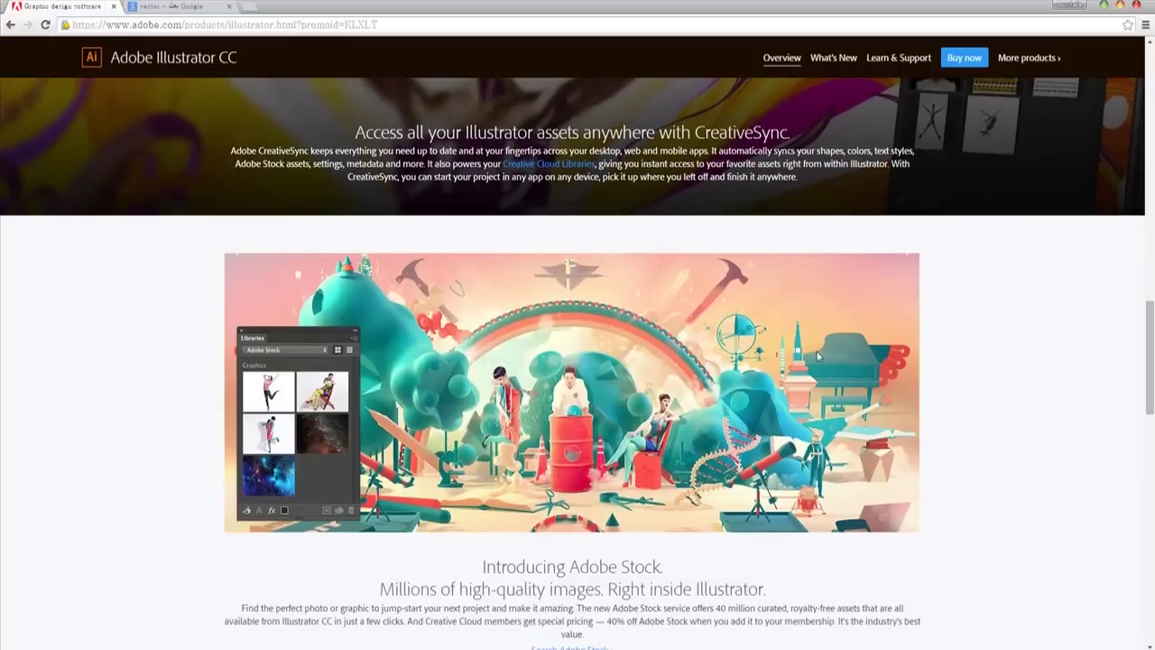
scroll(338, 417, down, 1)
scroll(450, 405, down, 1)
scroll(450, 405, down, 1)
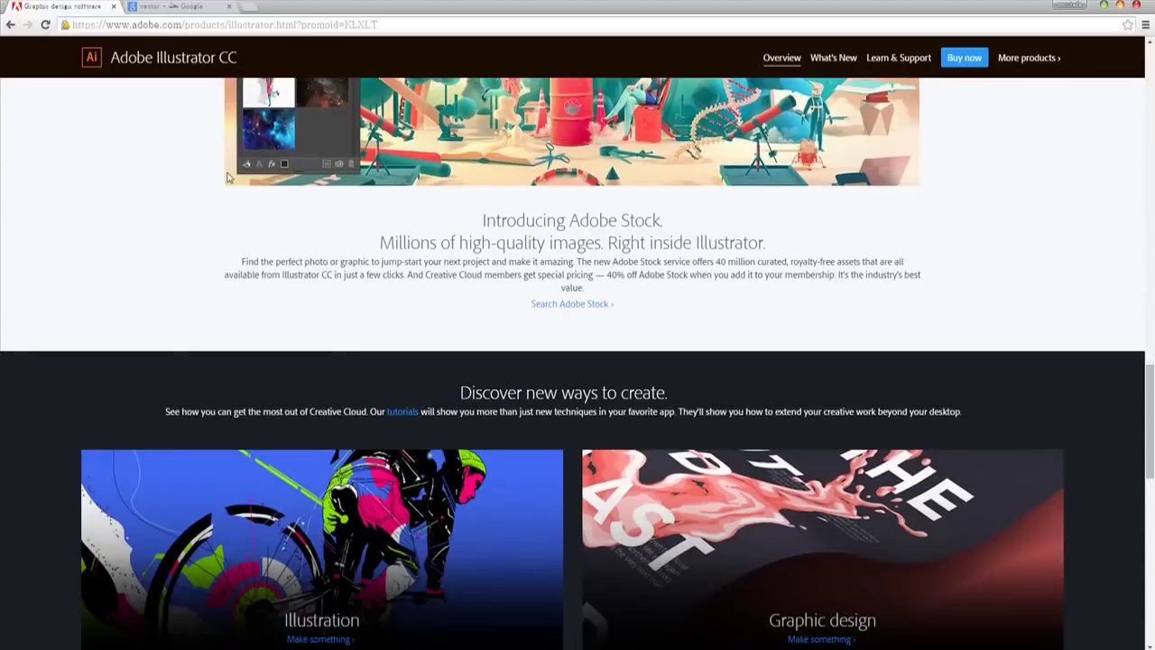
click(171, 6)
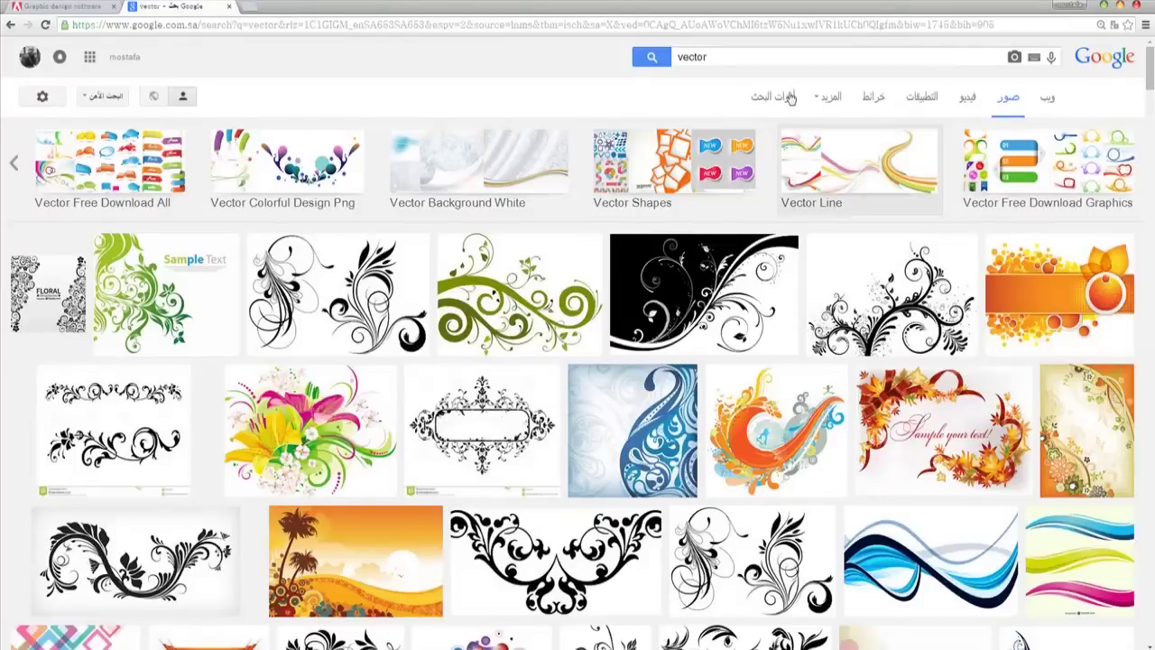
- Select the 'vector' search term and scroll through the Google Images results
double_click(735, 57)
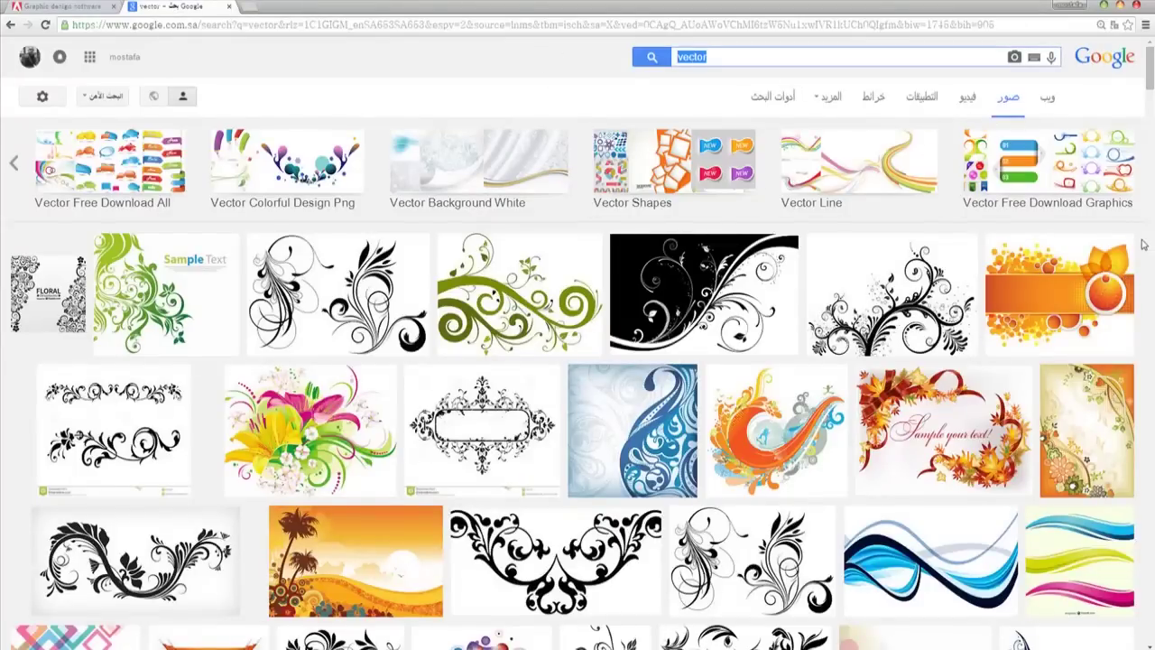
scroll(1020, 397, down, 3)
scroll(909, 526, down, 2)
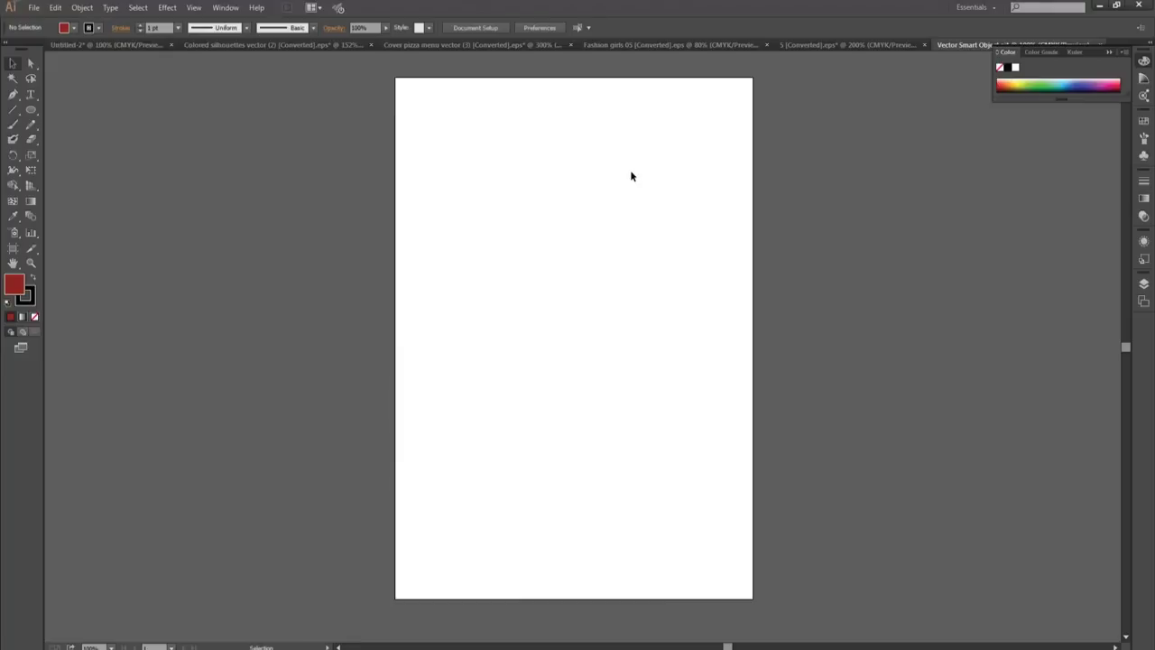
key(ctrl+plus)
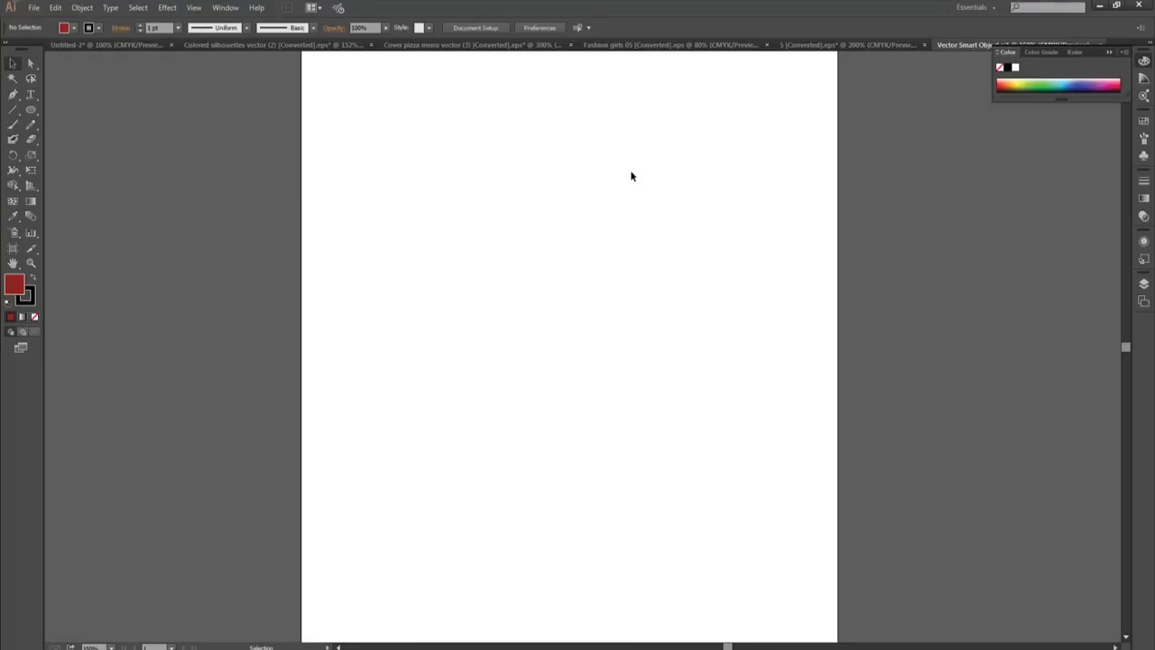
drag(630, 176, 614, 362)
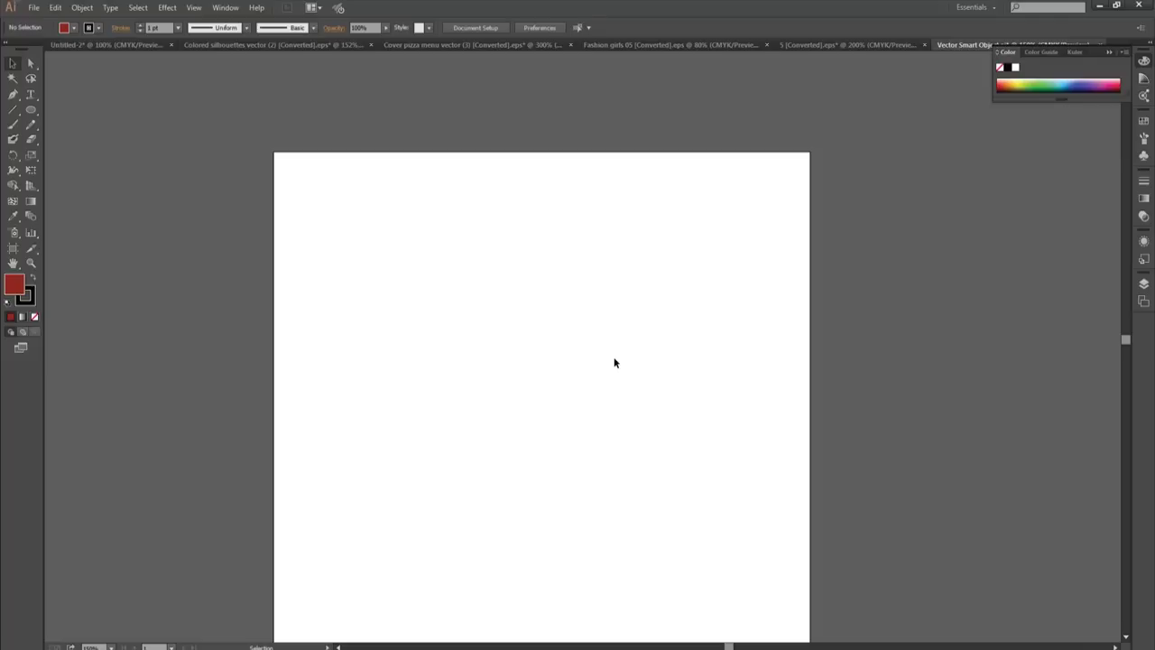
key(ctrl+plus)
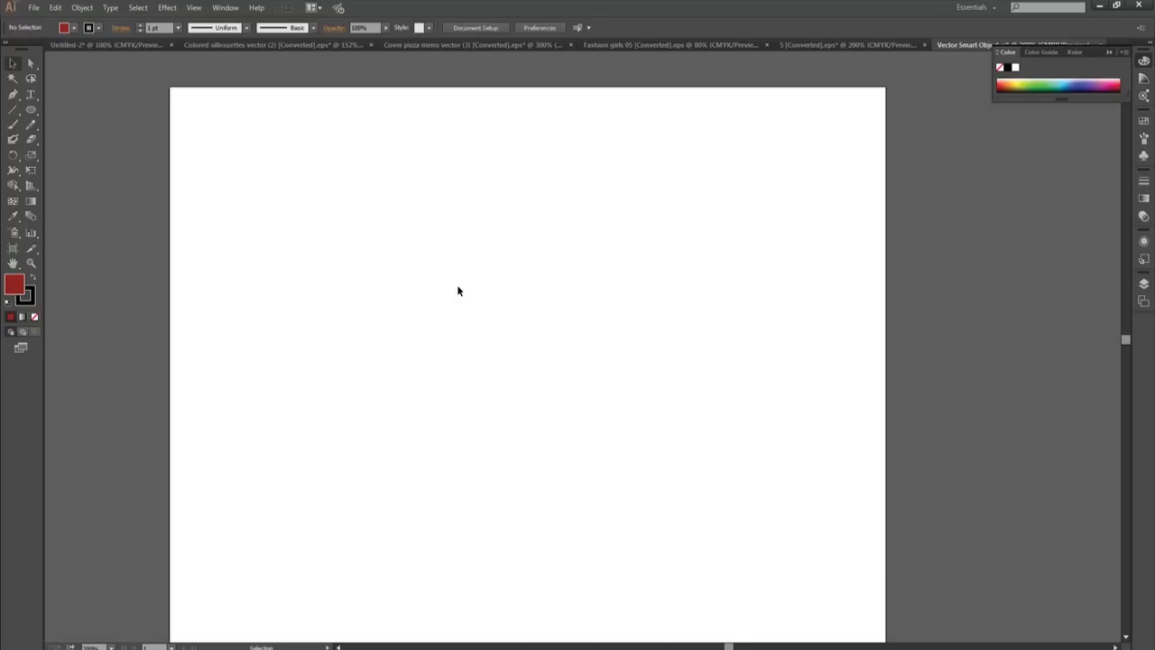
key(ctrl+minus)
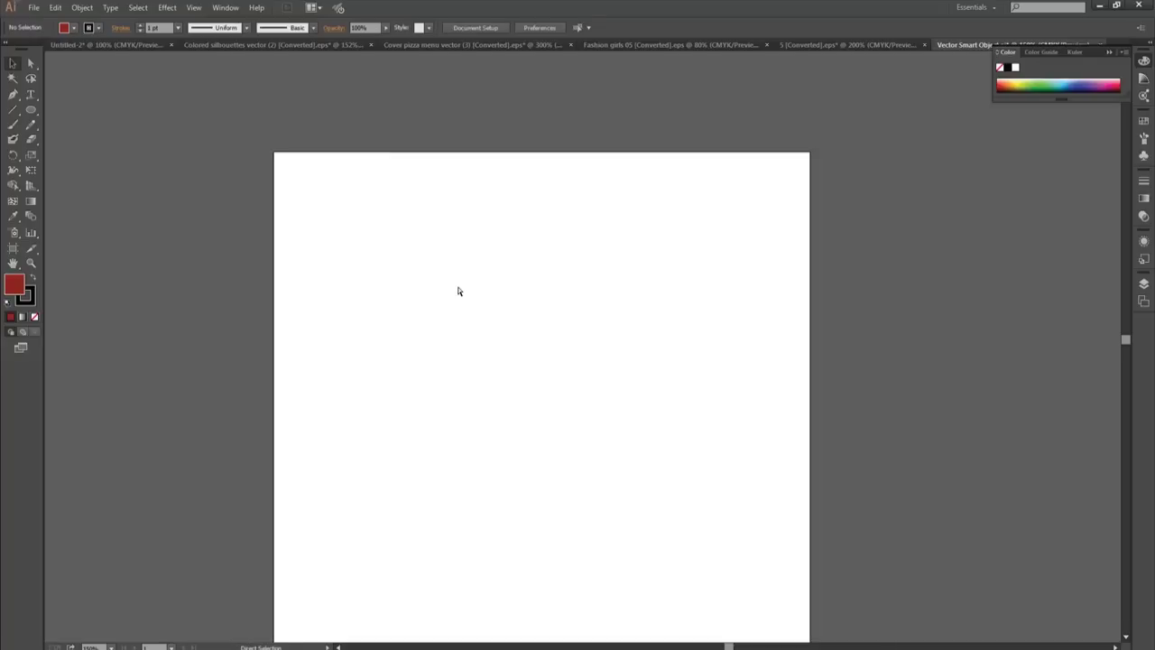
drag(496, 325, 444, 244)
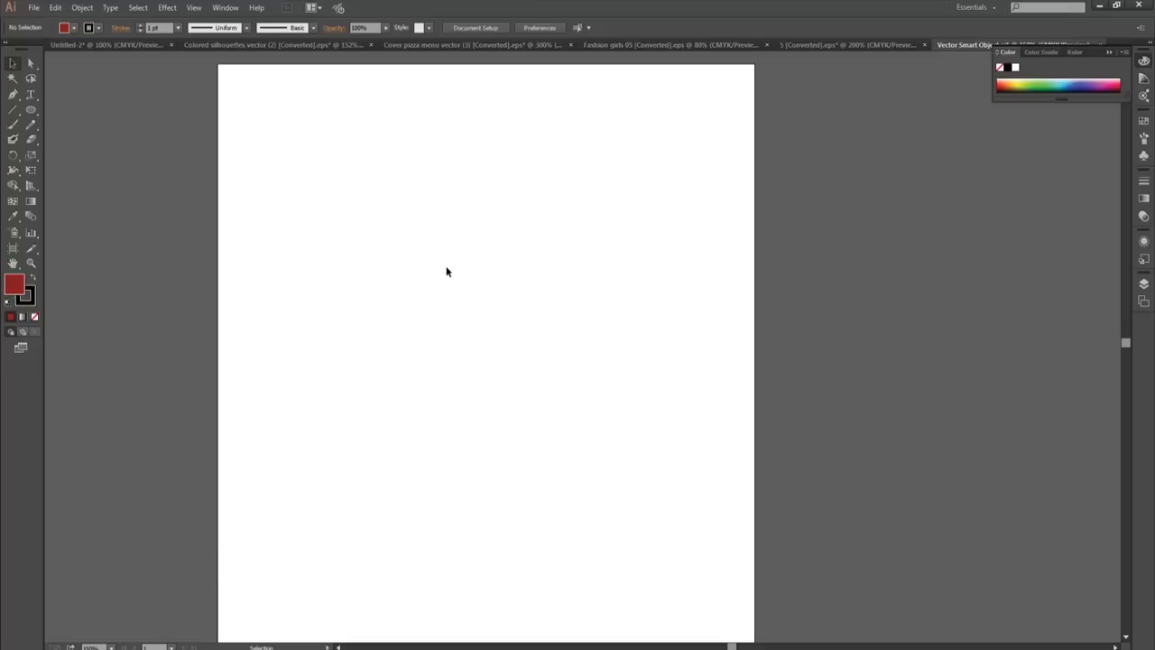
click(31, 109)
- Draw two unfilled circles, shift the second to overlap the first, and select both
drag(354, 159, 639, 448)
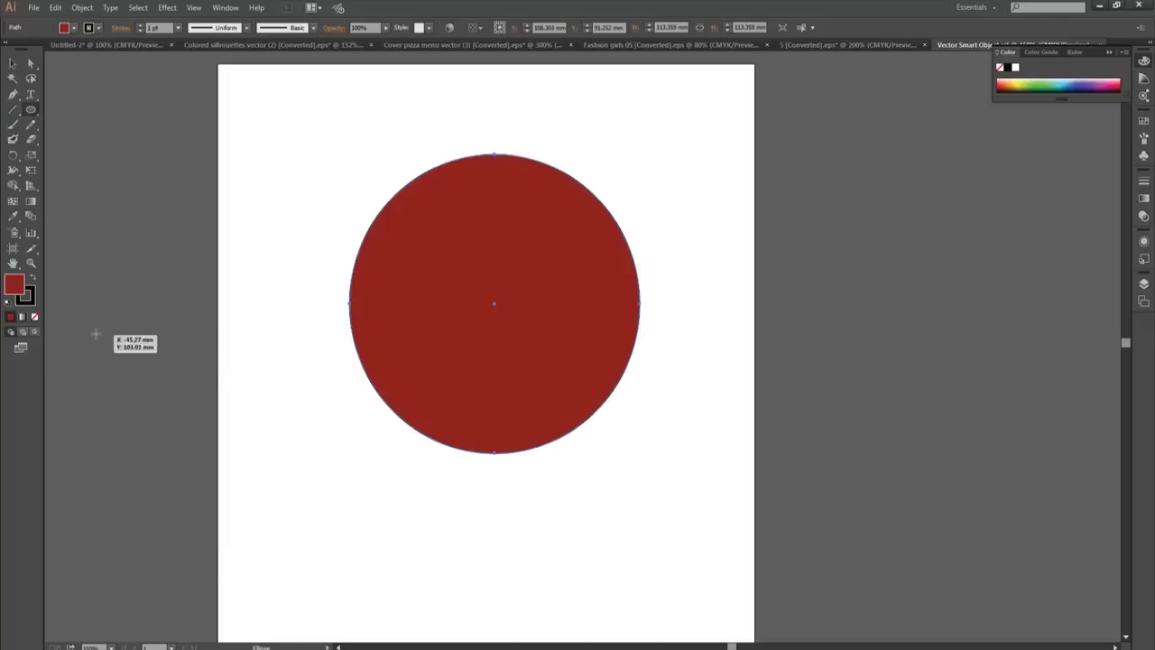
click(34, 316)
mouse_move(418, 232)
mouse_down()
mouse_move(530, 419)
mouse_move(545, 574)
mouse_up()
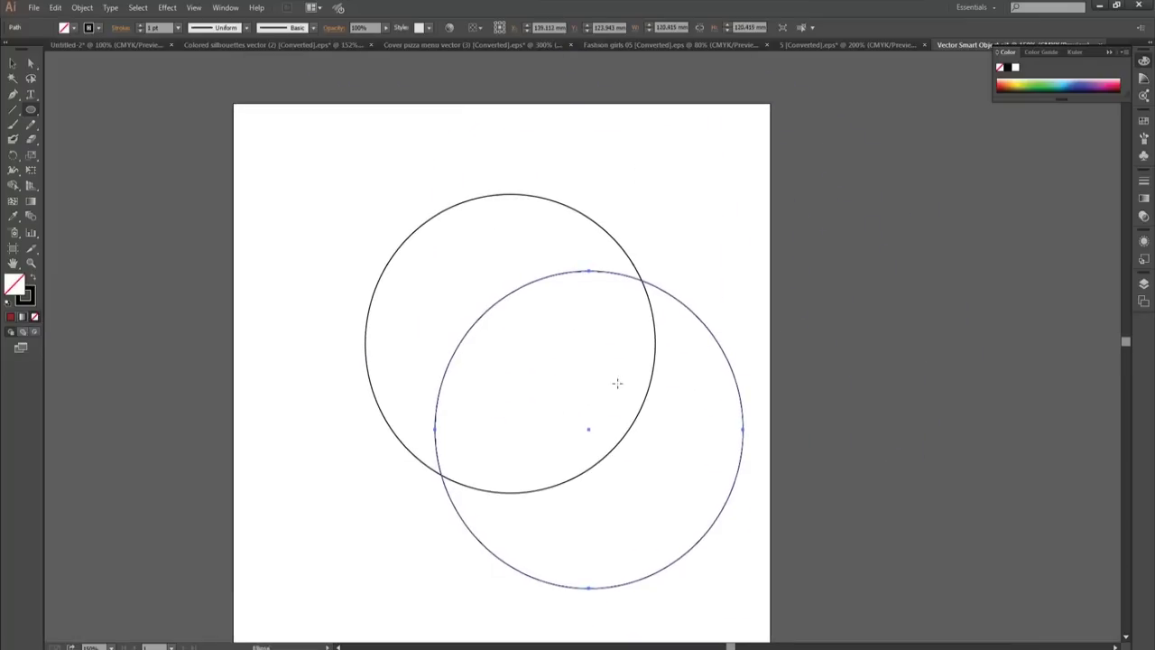
key(v)
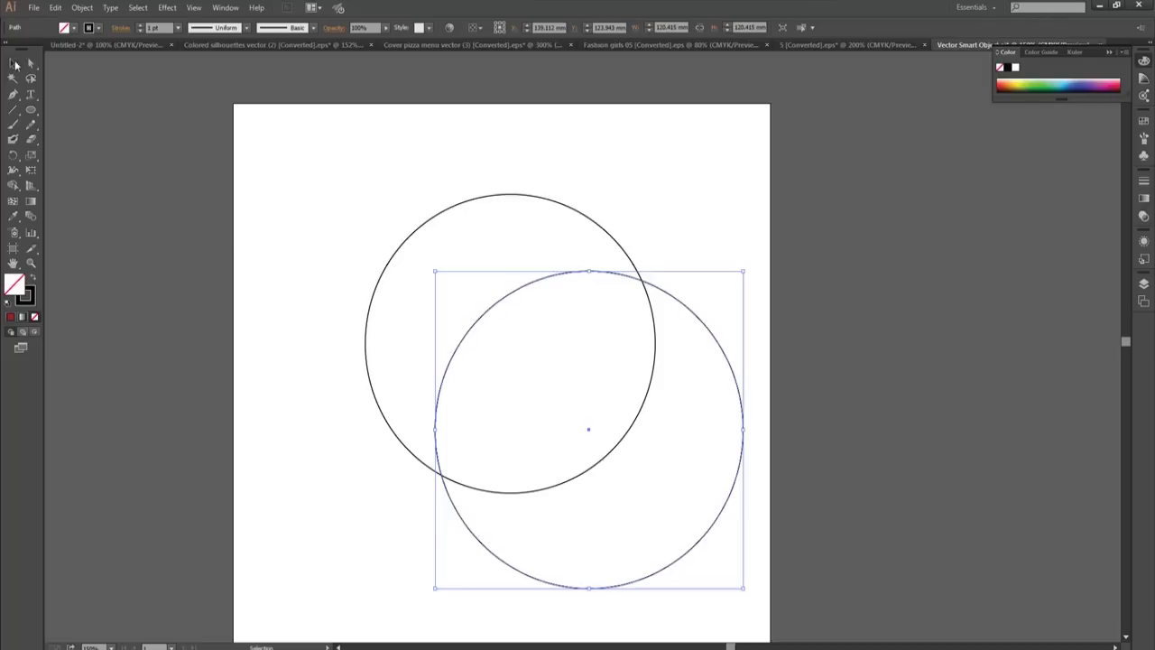
drag(708, 326, 668, 293)
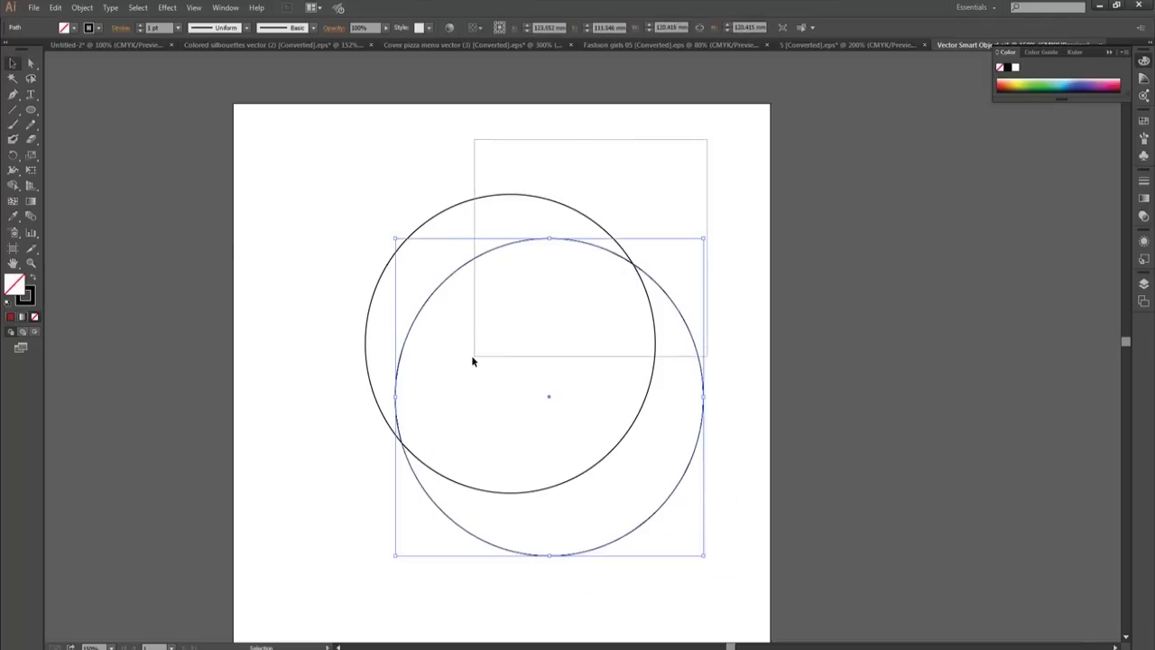
drag(709, 141, 461, 365)
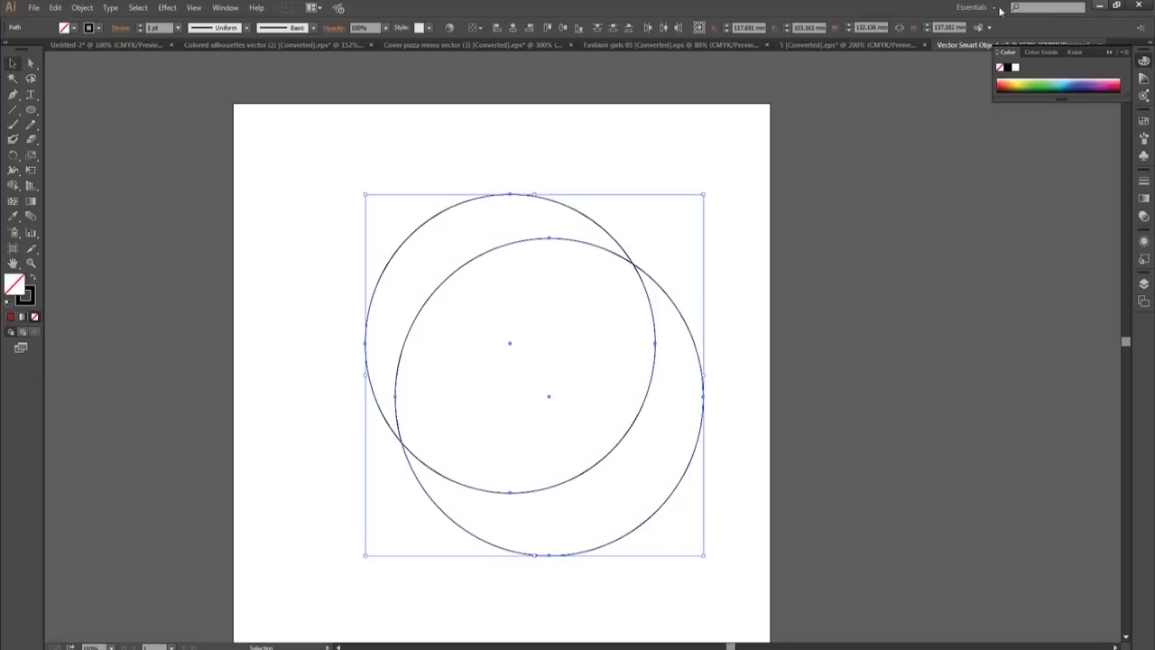
- Subtract the front circle from the back one with Pathfinder Minus Front to form a crescent
click(223, 8)
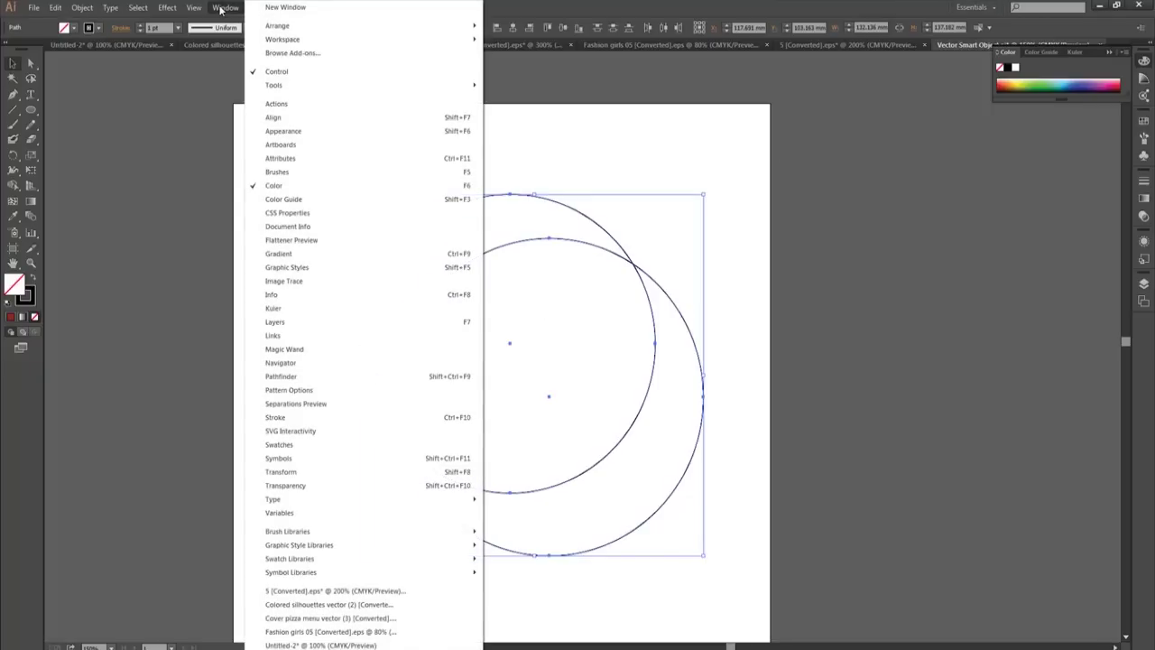
click(330, 376)
click(449, 92)
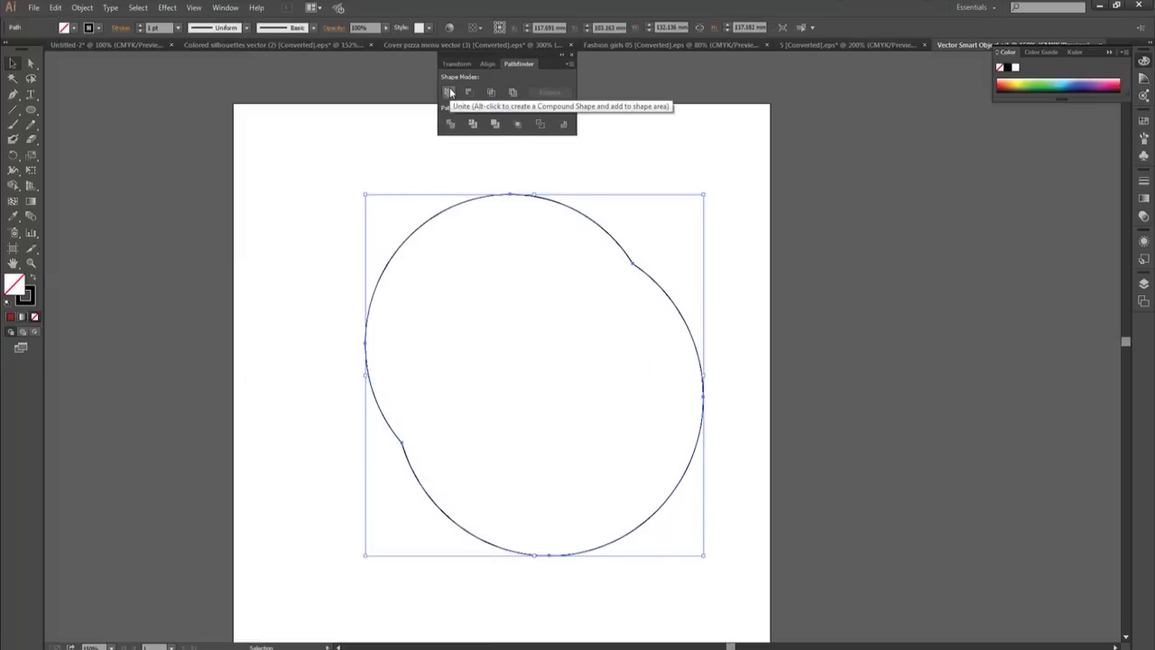
key(ctrl+z)
click(468, 92)
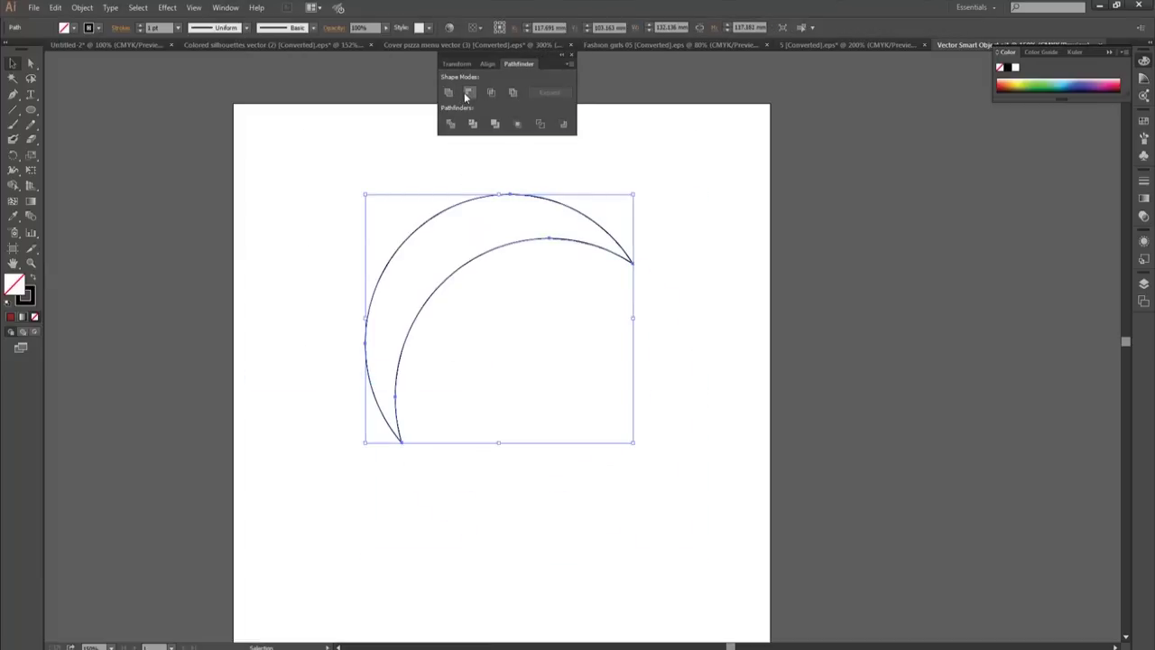
click(720, 251)
- Fill the crescent orange-red from the Color spectrum and drag it toward Photoshop
click(1005, 87)
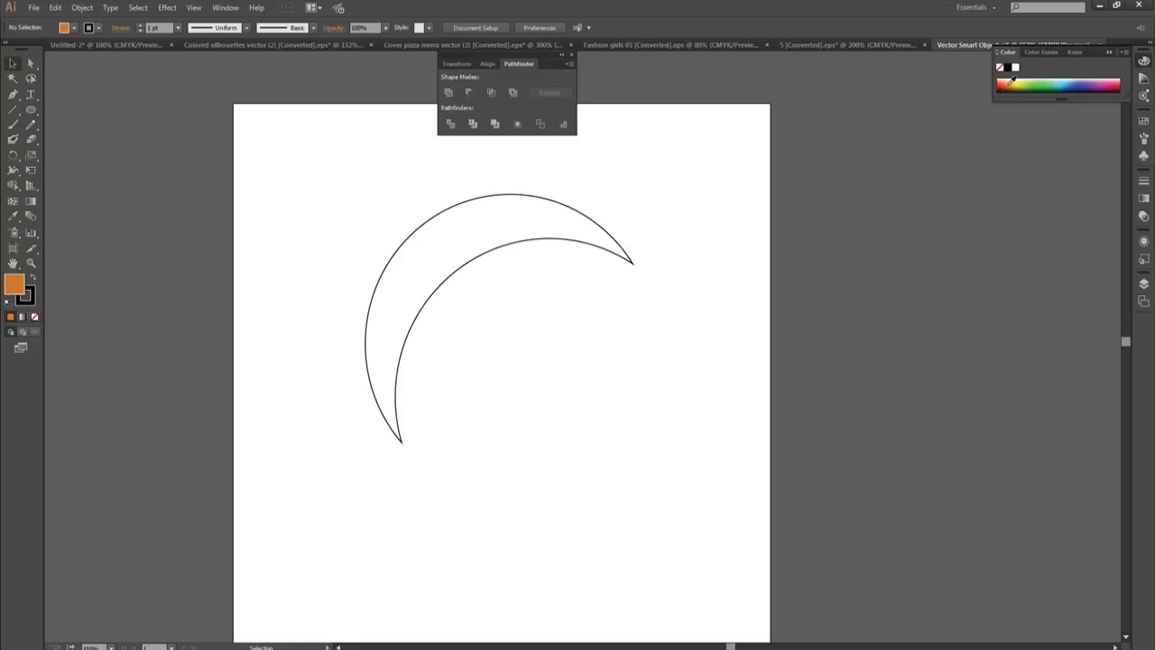
click(998, 86)
click(542, 192)
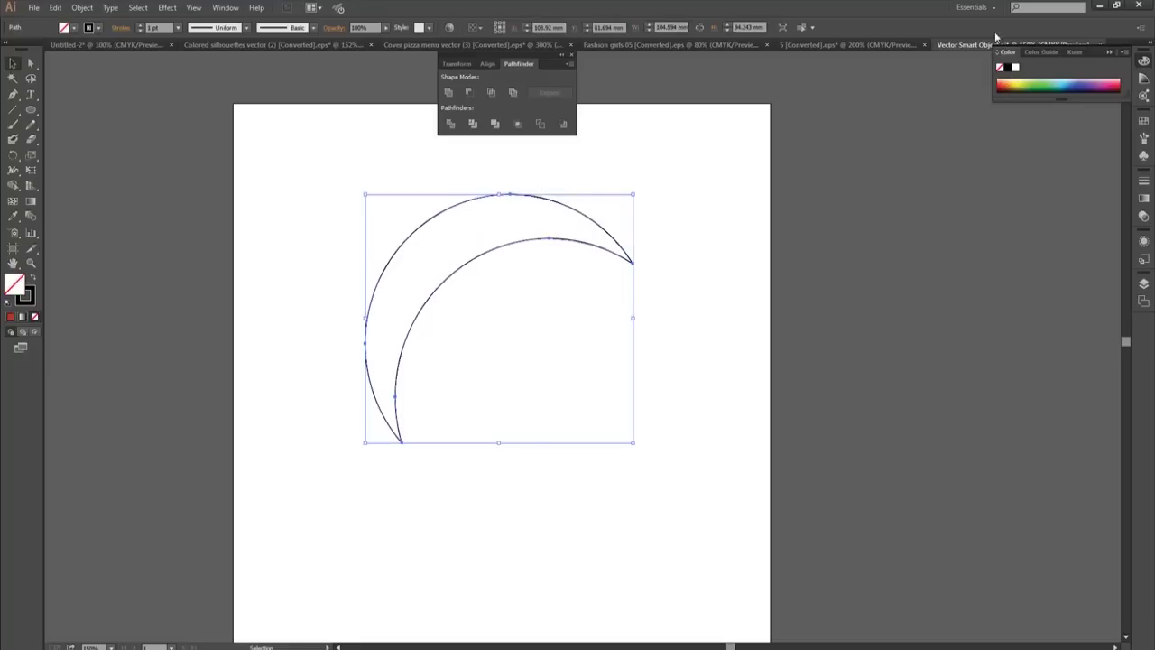
click(1004, 83)
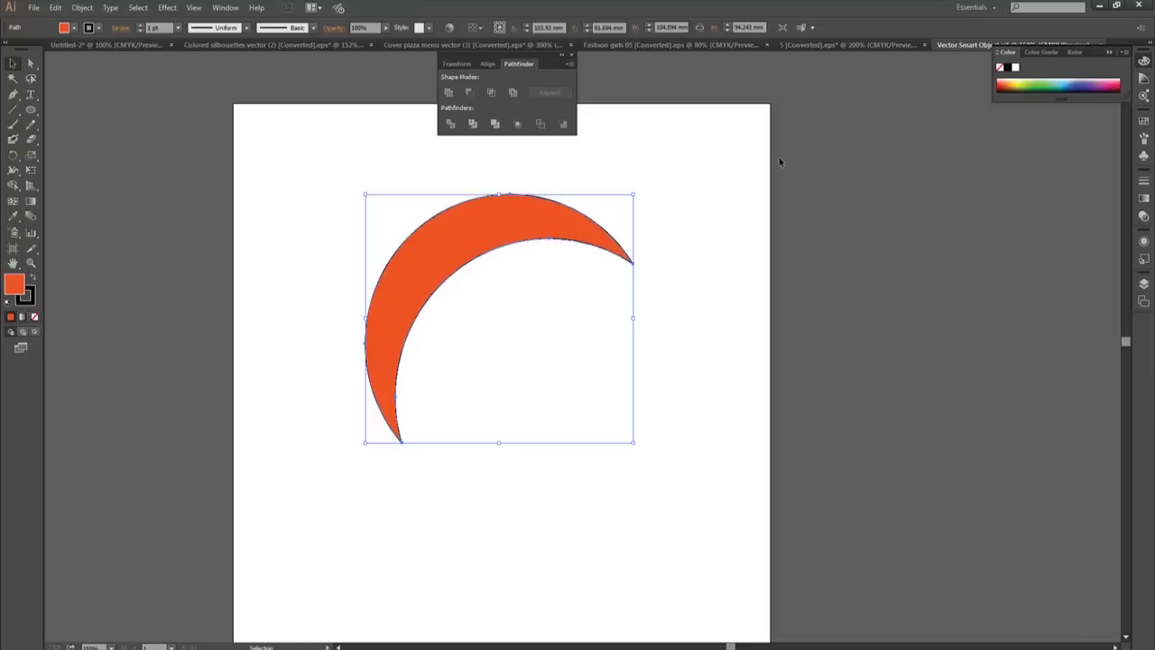
drag(508, 232, 494, 260)
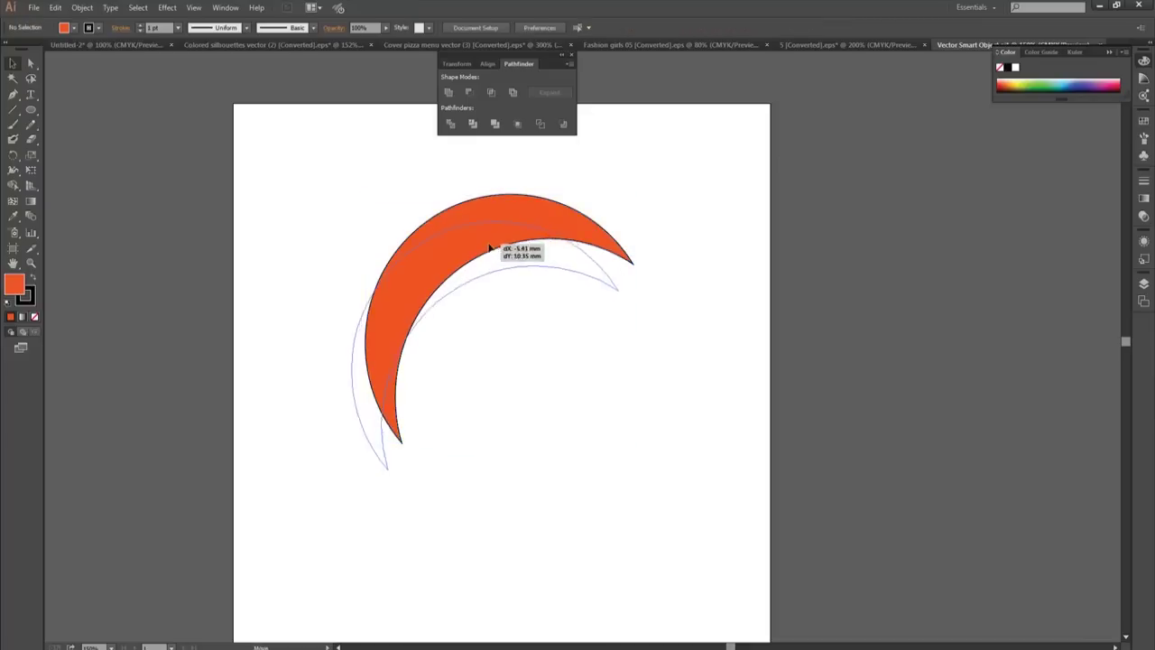
click(572, 55)
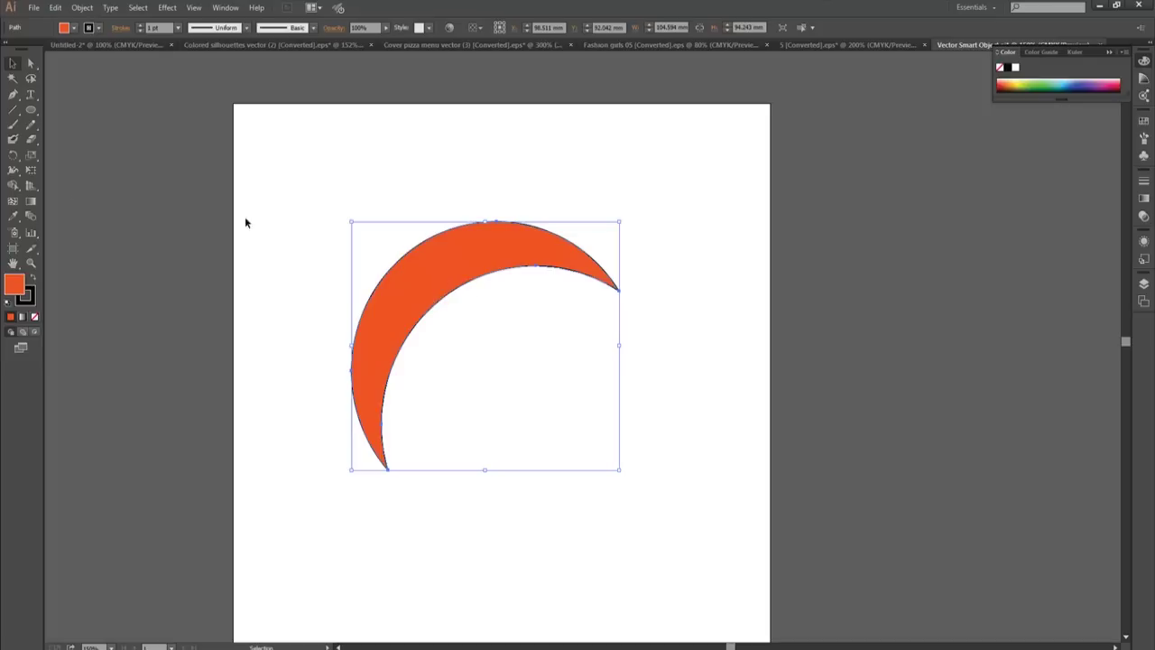
drag(451, 263, 221, 63)
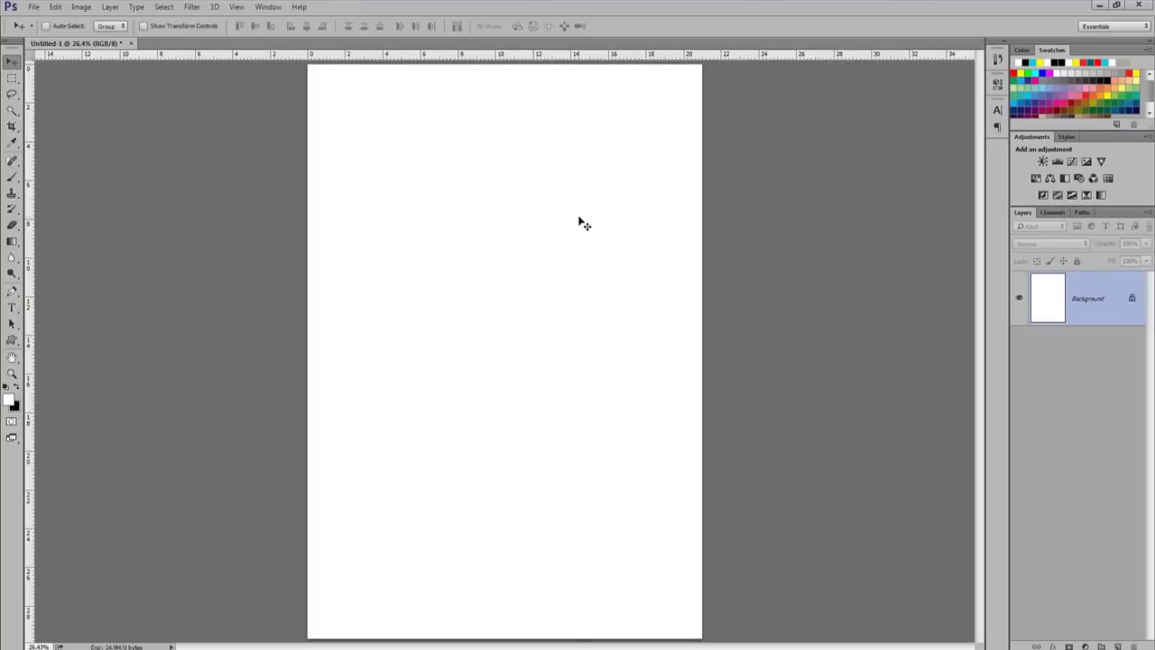
- Paste the crescent into Untitled-1 as a vector smart object near the top-left and open its contents
key(ctrl+v)
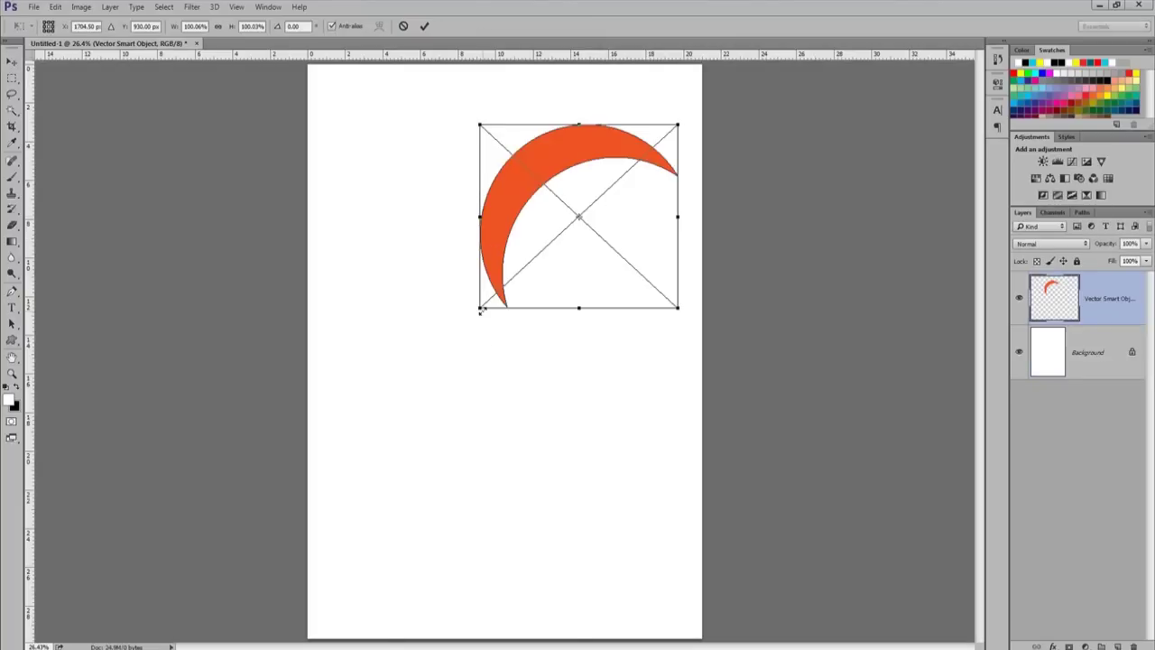
key(Return)
mouse_move(508, 191)
mouse_down()
mouse_move(442, 268)
mouse_move(426, 163)
mouse_up()
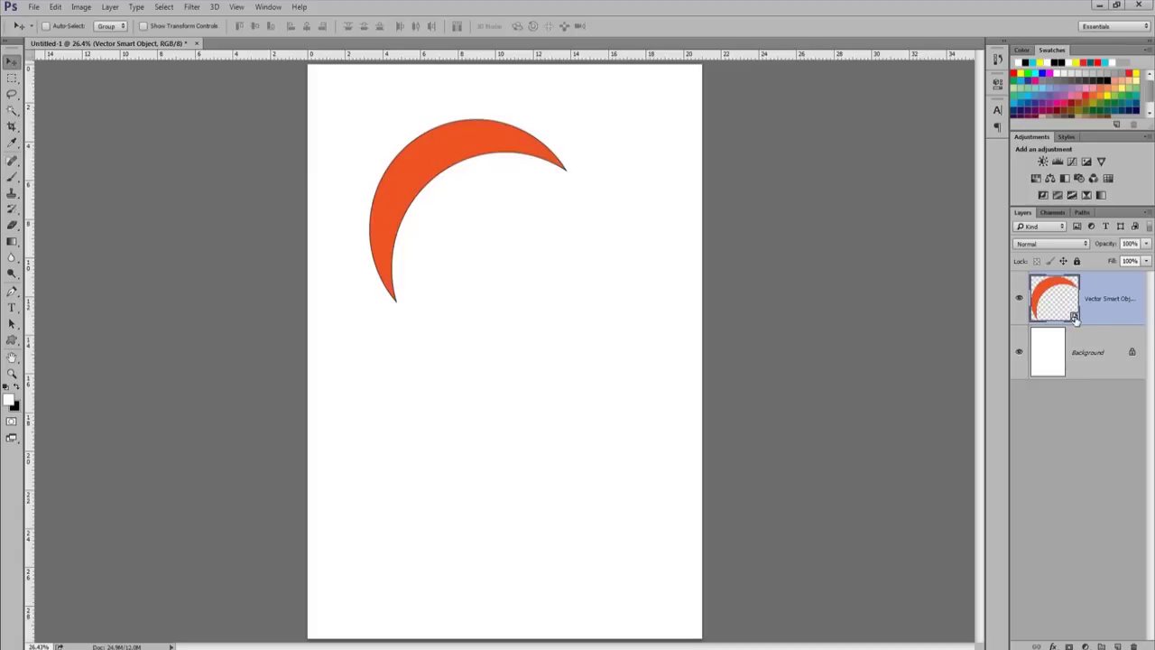
double_click(1074, 316)
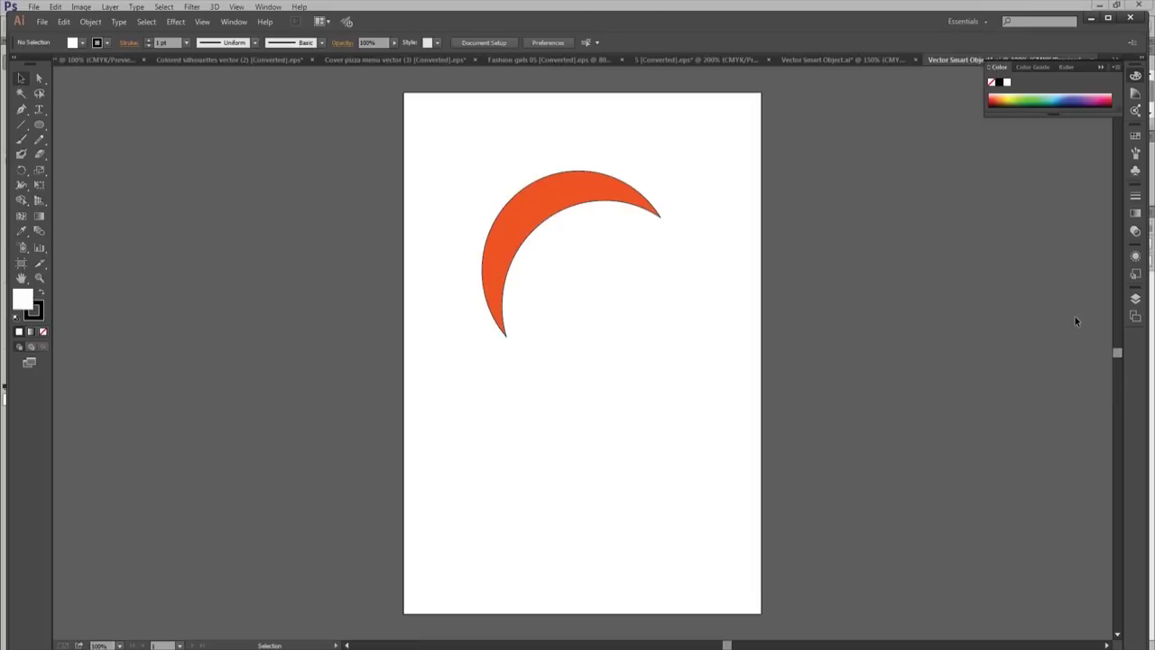
- Change the smart object crescent's fill to green from the Color spectrum
click(1024, 99)
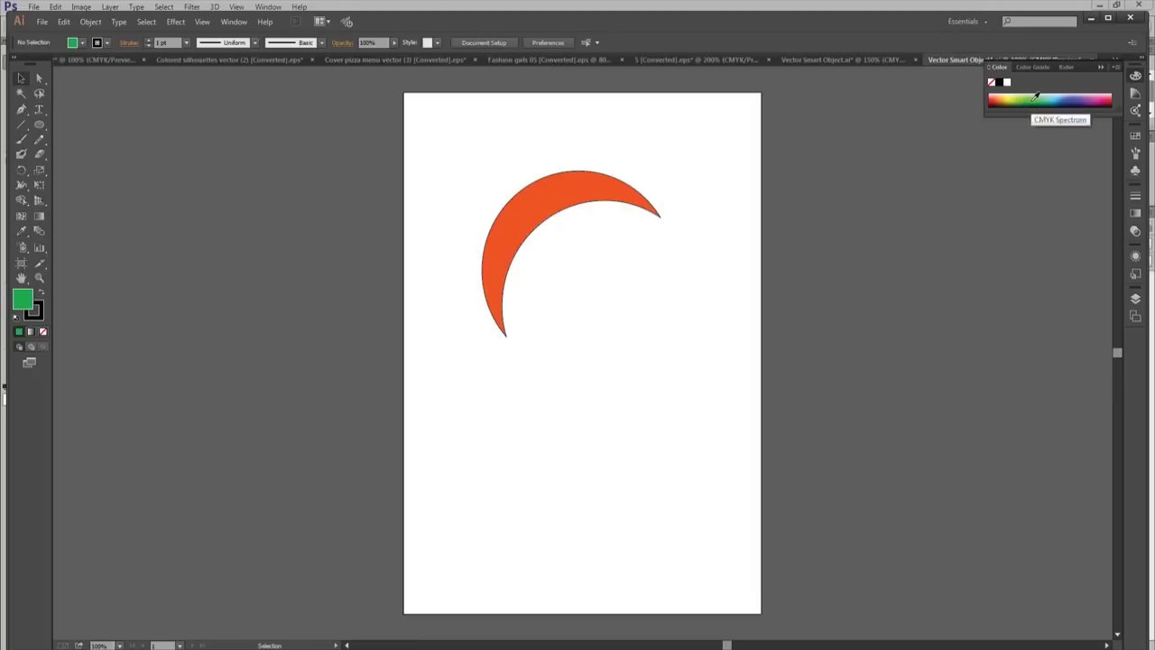
click(631, 180)
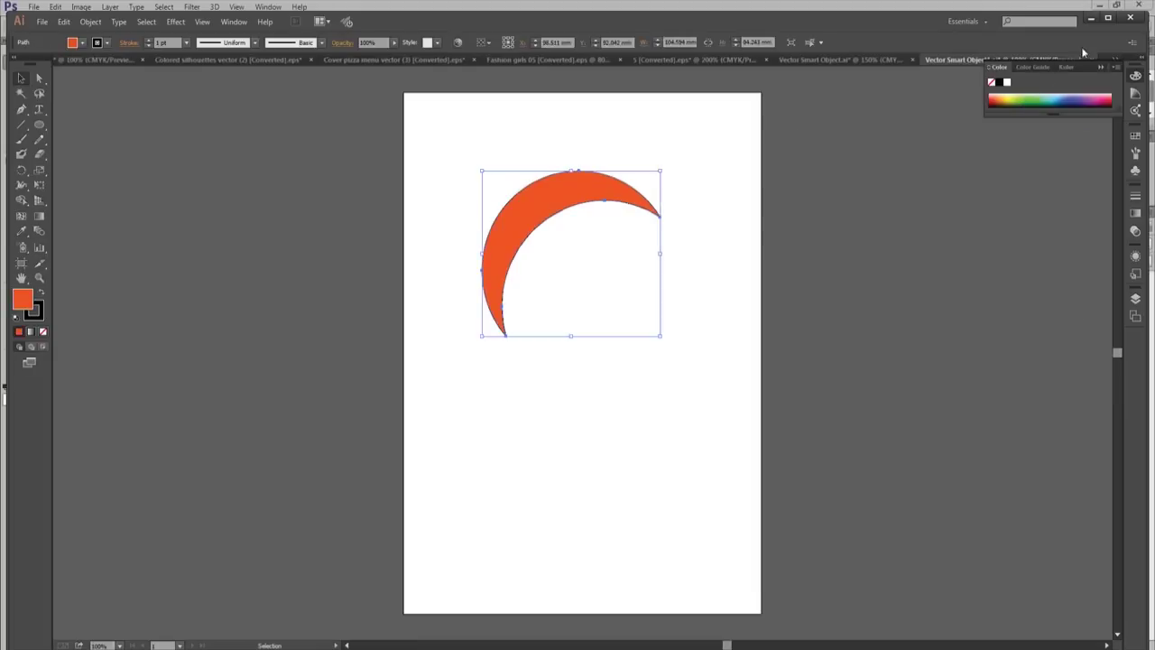
click(1034, 94)
click(717, 214)
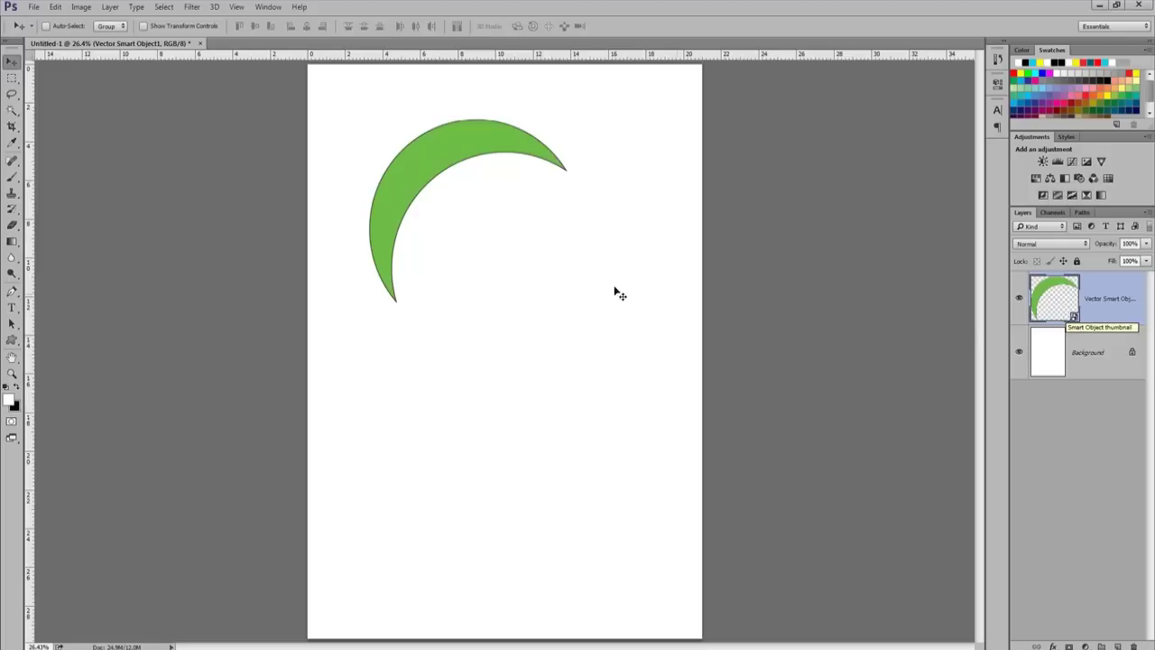
- Alt-drag a copy of the green crescent below-right, rasterize the copy's layer, and select both layers
drag(443, 154, 449, 138)
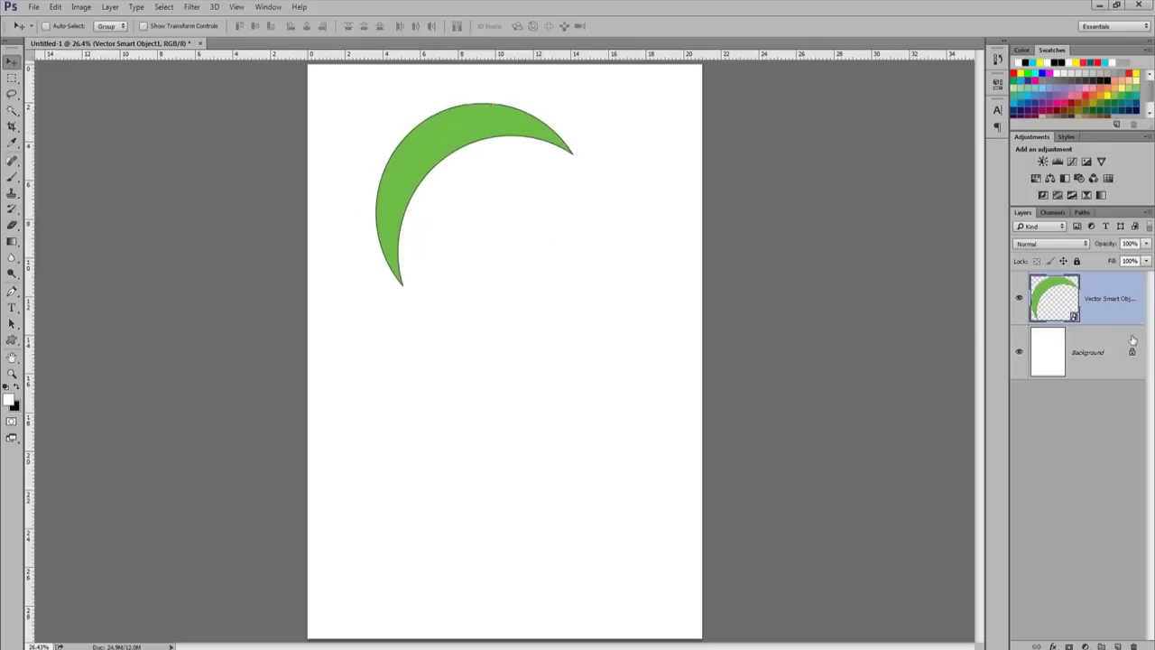
mouse_move(448, 154)
mouse_down()
mouse_move(489, 214)
mouse_move(480, 196)
mouse_up()
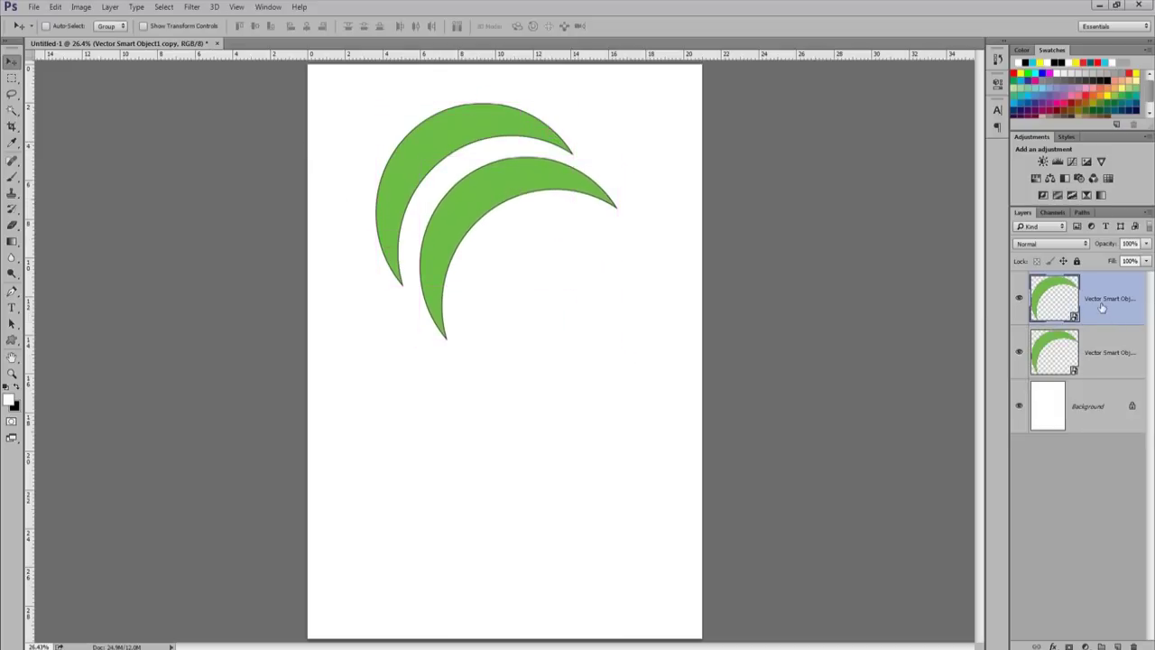
right_click(1102, 308)
click(962, 338)
shift+click(1103, 361)
- Scale both crescents down to a tiny size with Free Transform
key(ctrl+t)
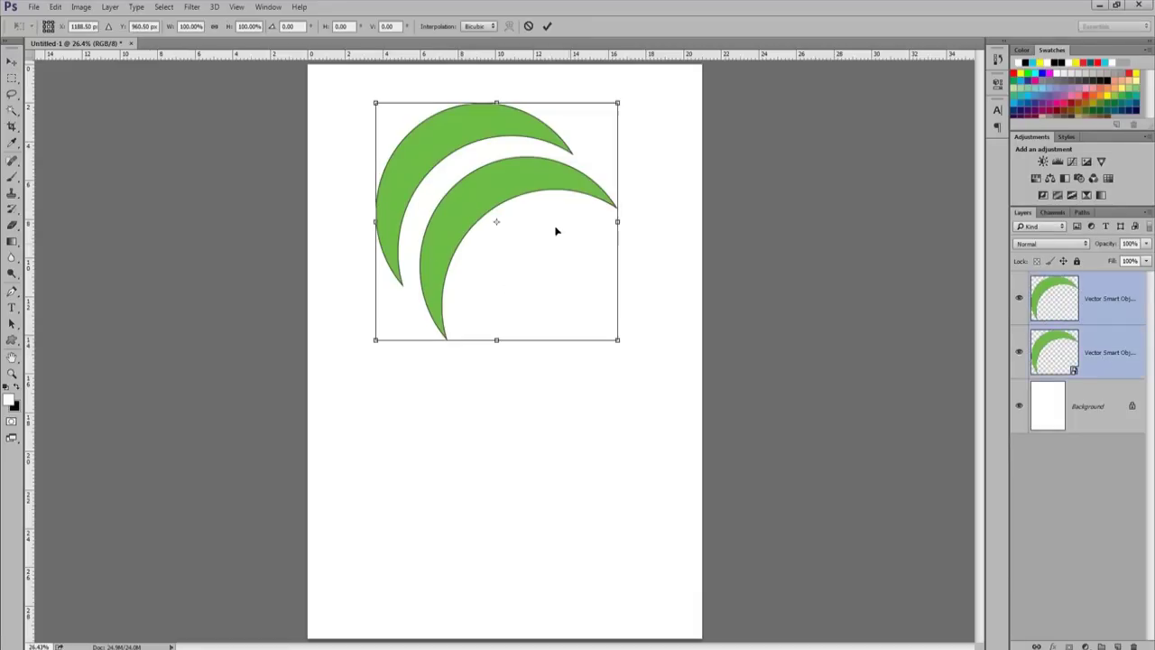
drag(617, 339, 498, 246)
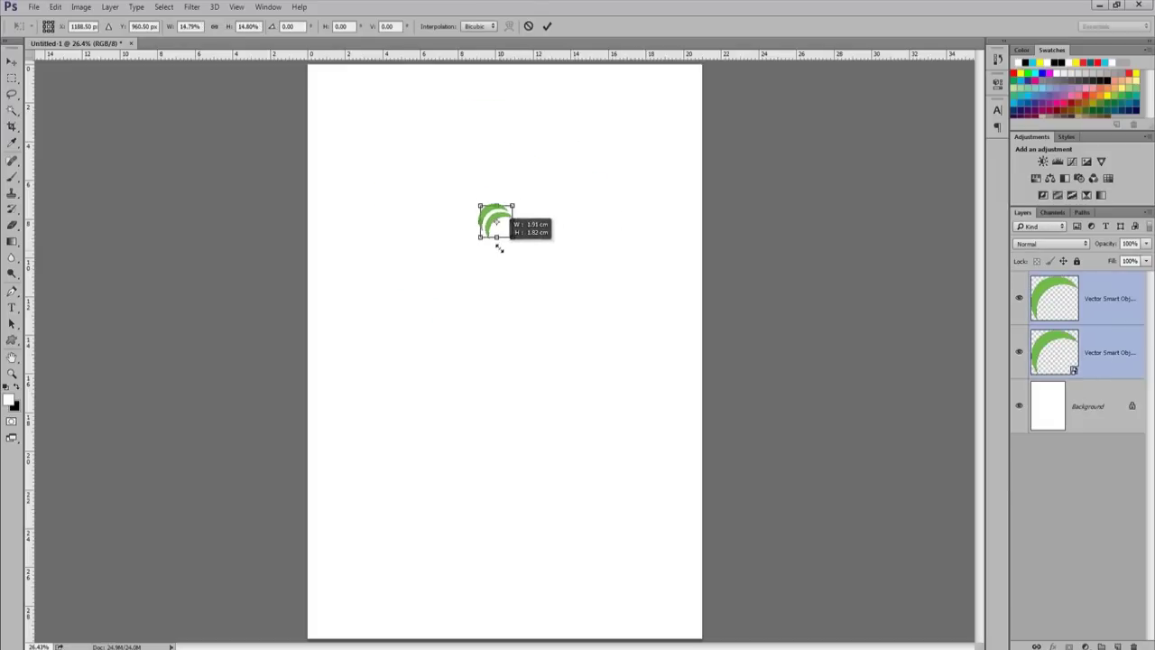
key(Return)
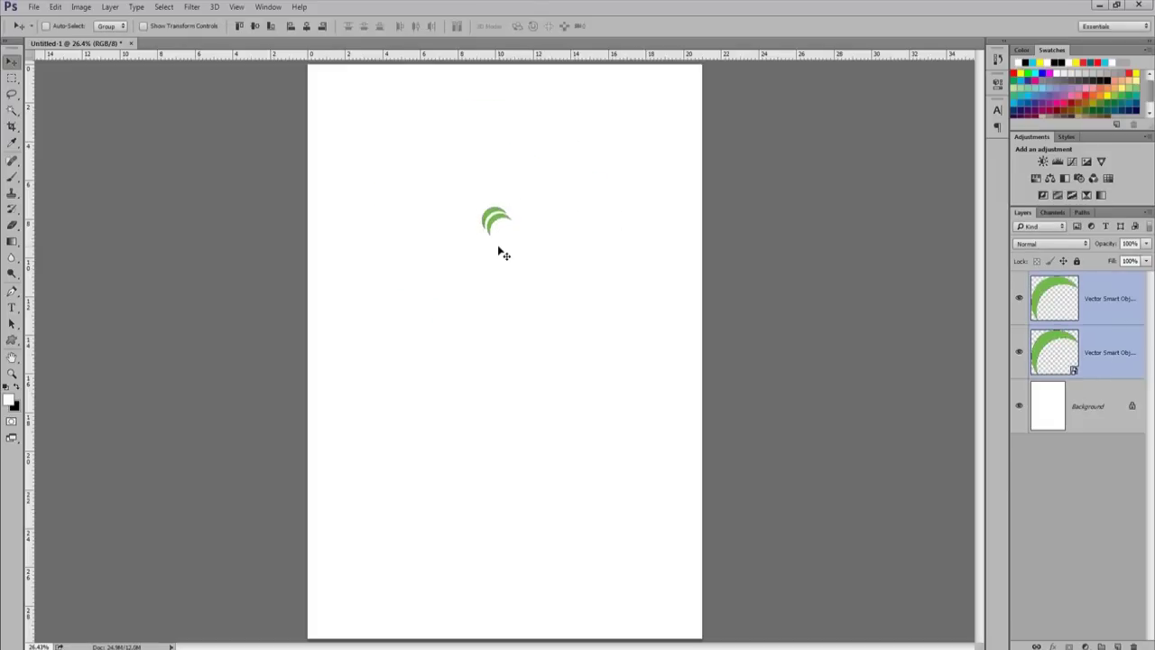
- Enlarge both crescents well beyond their original size and move them down the page
key(ctrl+t)
drag(513, 200, 659, 63)
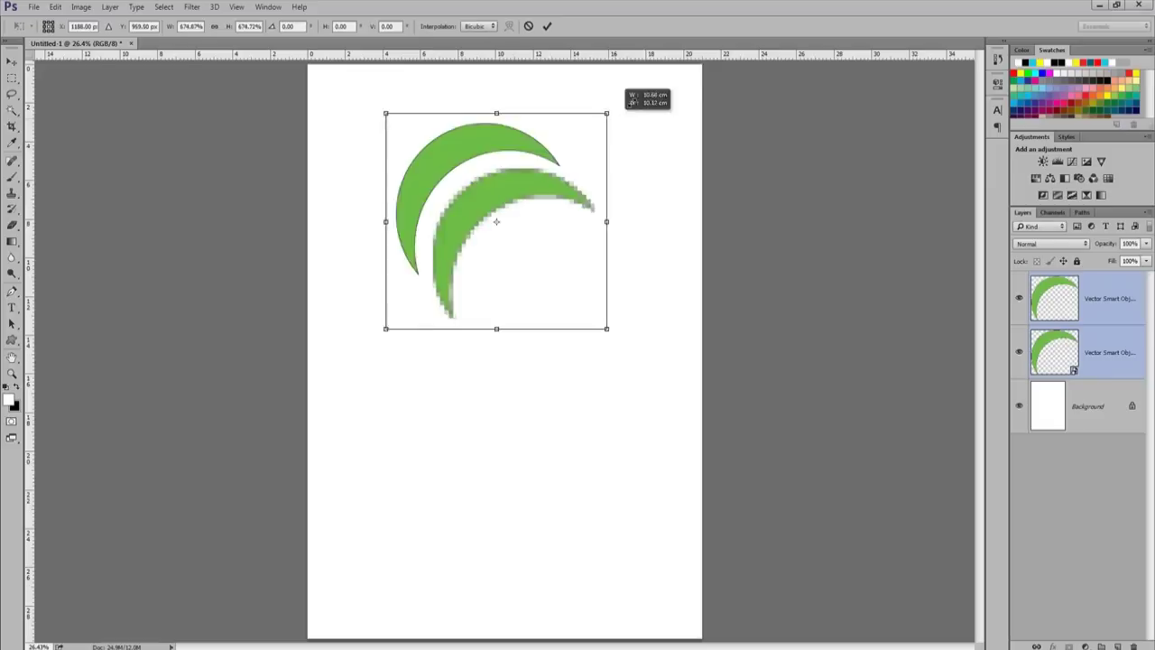
drag(503, 169, 508, 264)
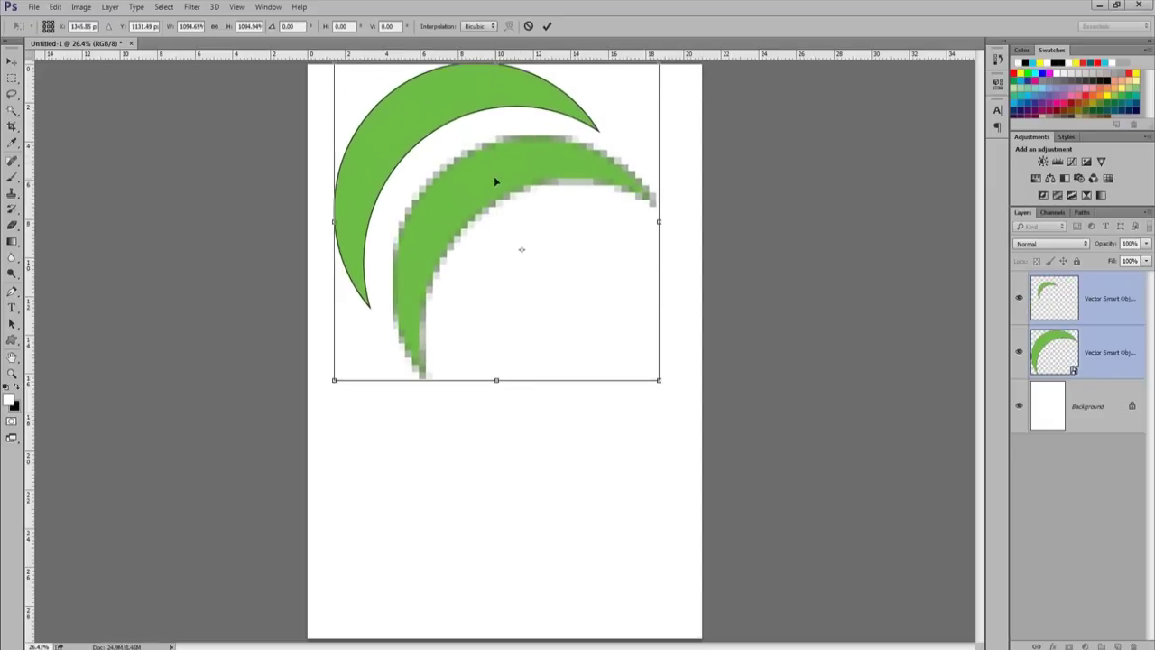
key(Return)
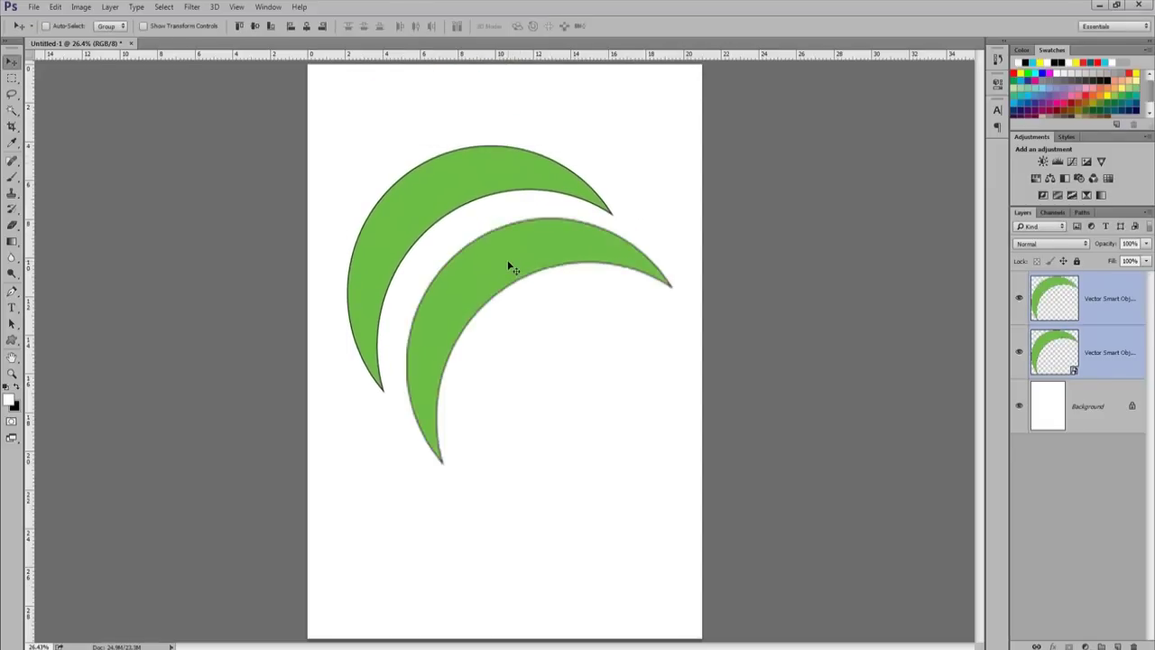
key(z)
click(441, 237)
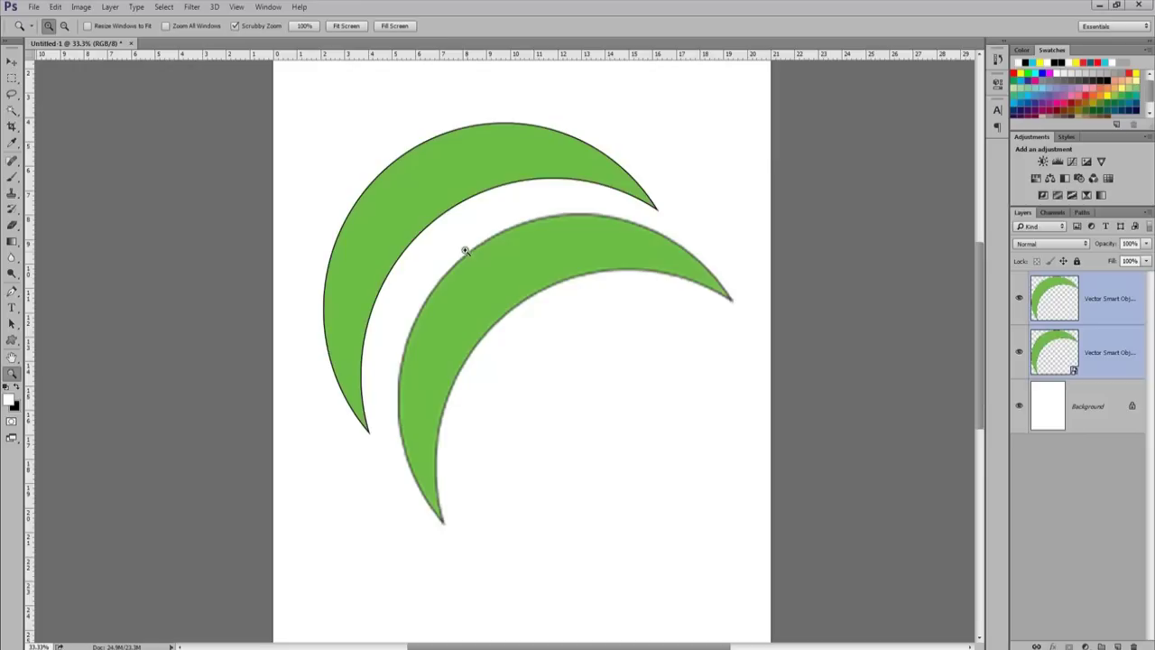
- Zoom to 3200% on the rasterized crescent's edge until its pixels show as blocks
click(413, 193)
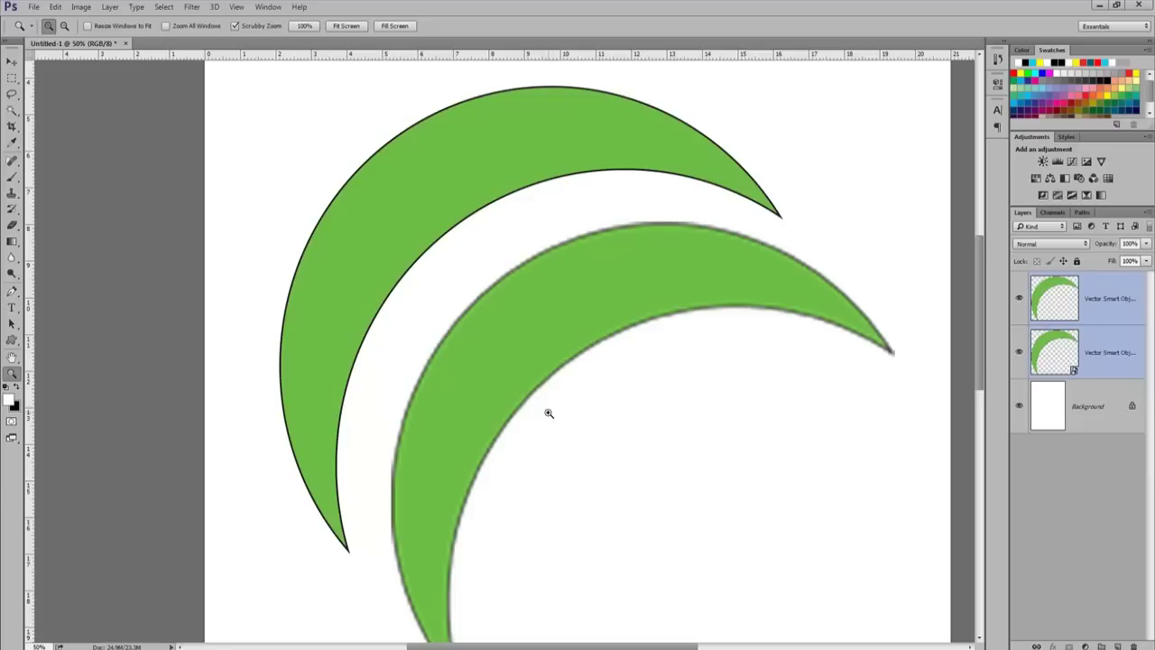
click(496, 291)
click(492, 290)
click(476, 277)
click(466, 272)
click(464, 277)
click(462, 270)
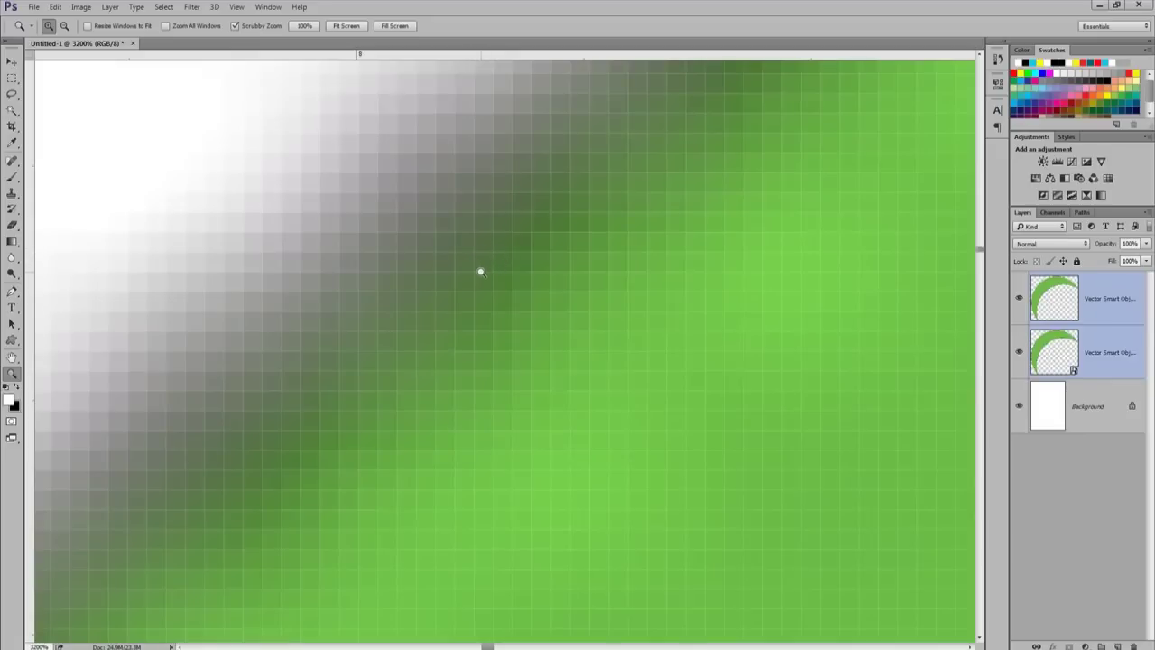
- Zoom back out and move the Vector Smart Object1 copy crescent up slightly
key(v)
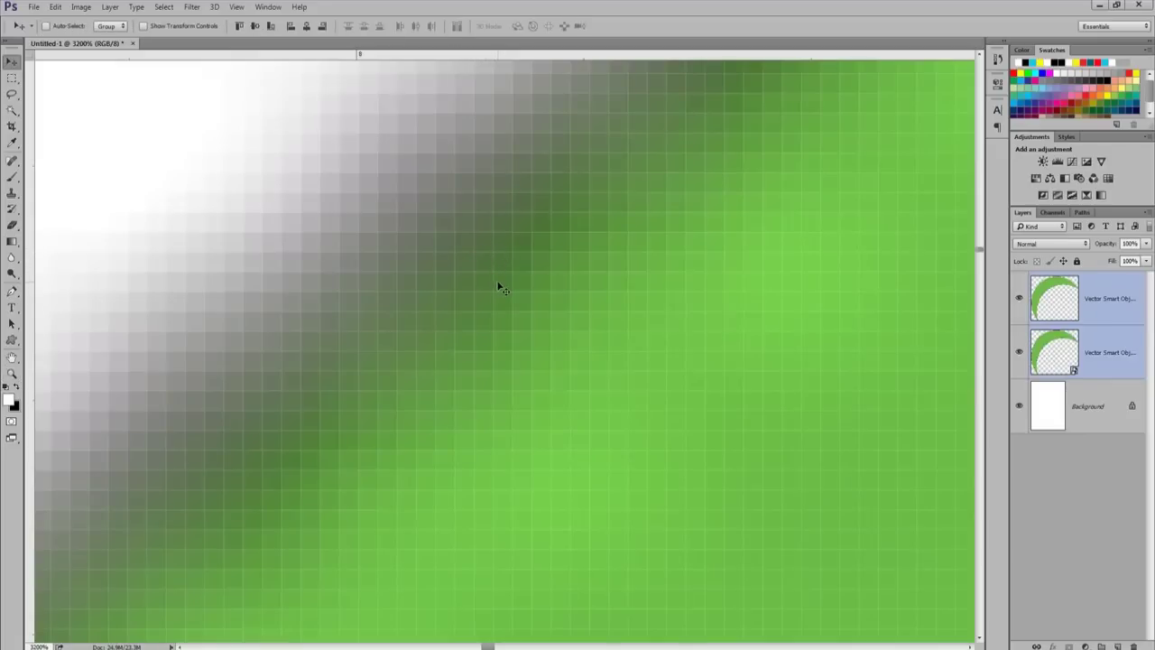
scroll(499, 287, down, 5)
scroll(499, 287, down, 1)
scroll(499, 287, down, 1)
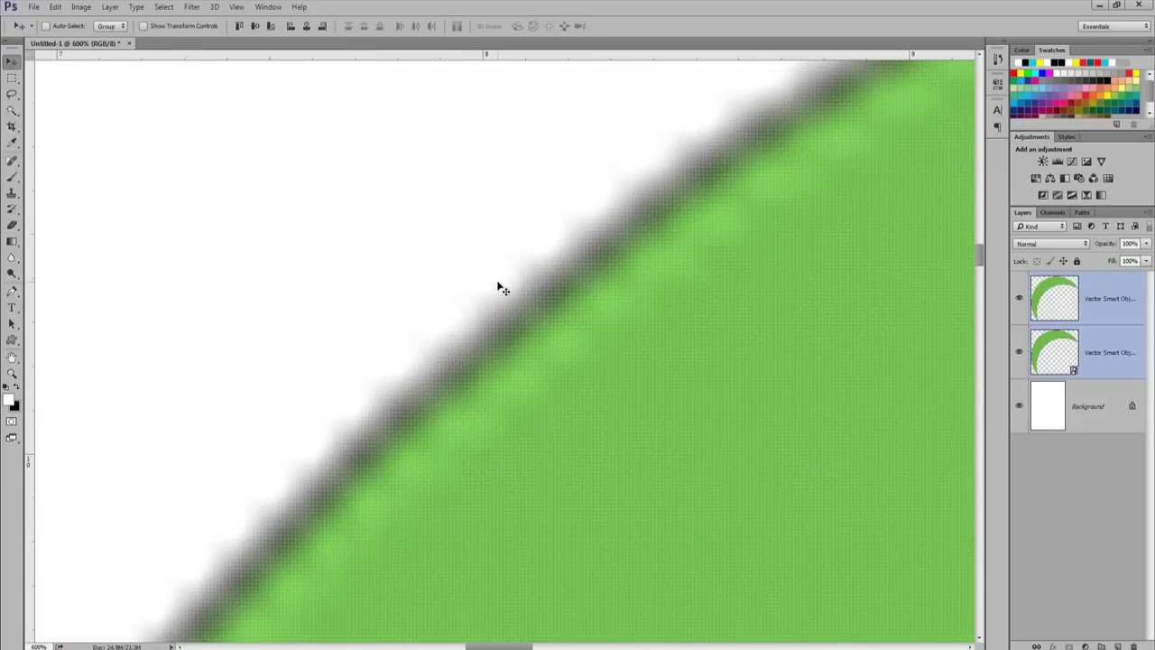
scroll(499, 287, down, 1)
scroll(499, 287, down, 2)
scroll(499, 286, down, 2)
scroll(499, 287, down, 1)
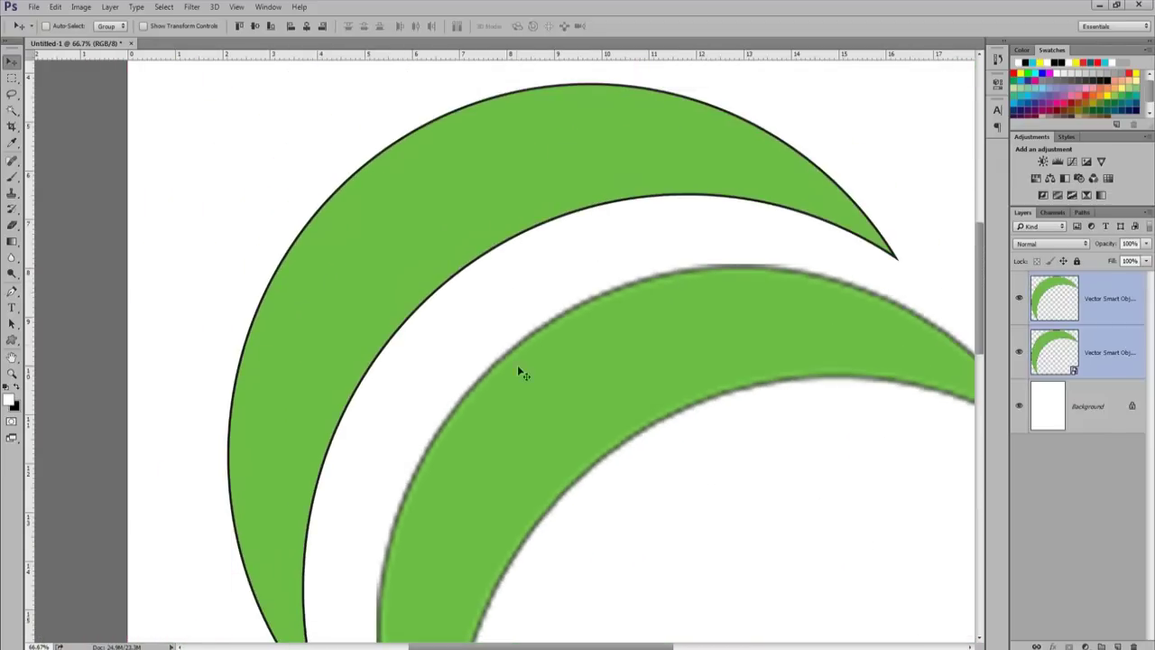
right_click(532, 355)
click(567, 365)
drag(555, 357, 546, 325)
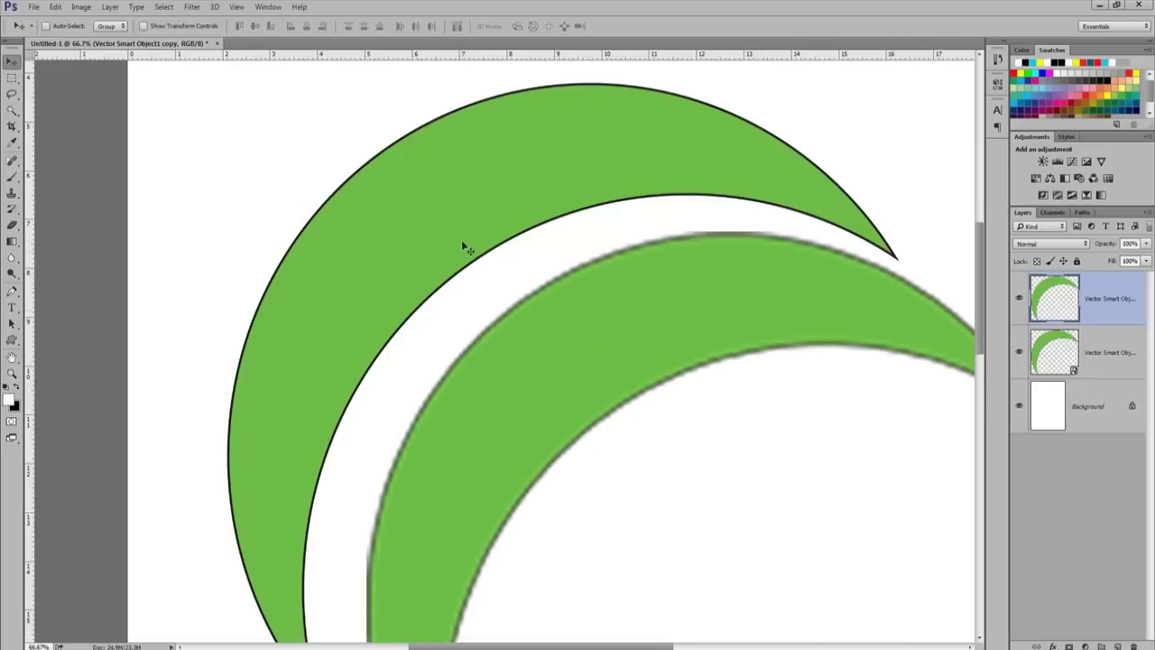
- Zoom in to compare both crescents' edges and nudge a crescent slightly right
key(z)
click(509, 305)
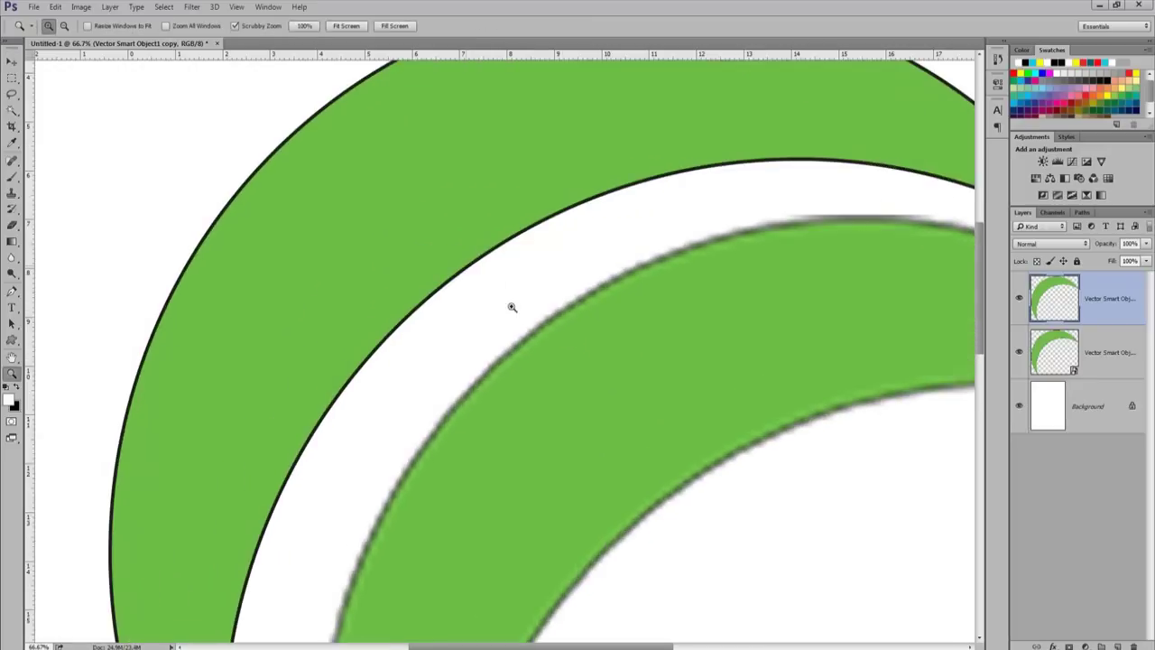
click(547, 330)
key(v)
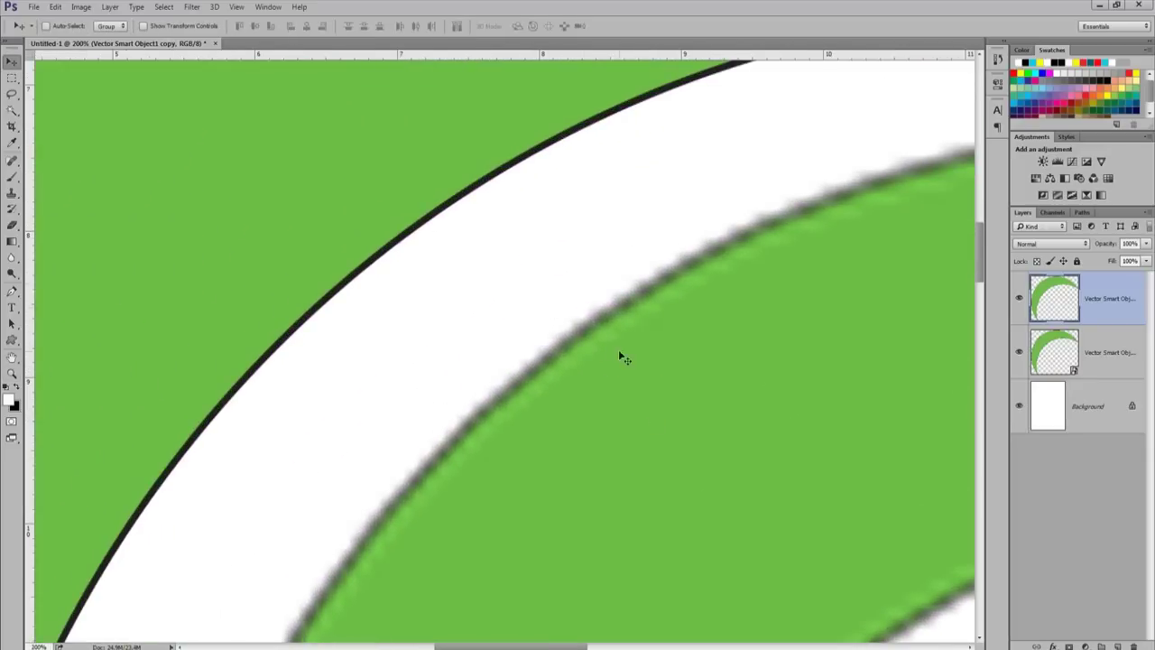
drag(406, 166, 446, 204)
right_click(745, 408)
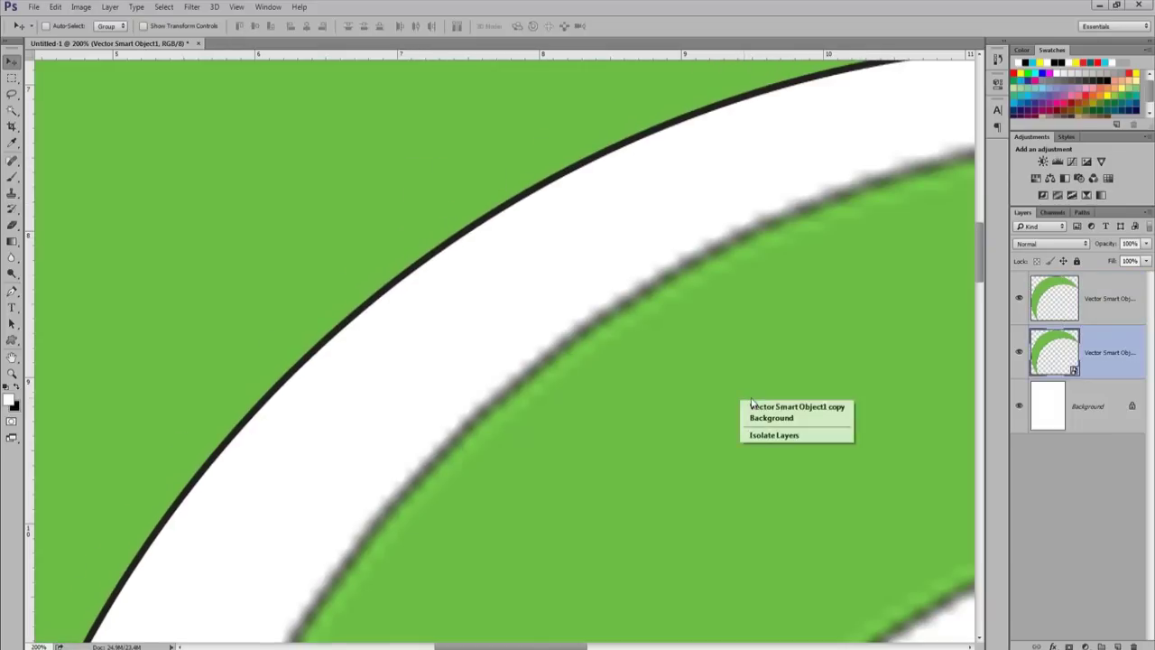
click(766, 408)
- Zoom out to 50% to see the whole page and nudge the front crescent down-left
key(ctrl+minus)
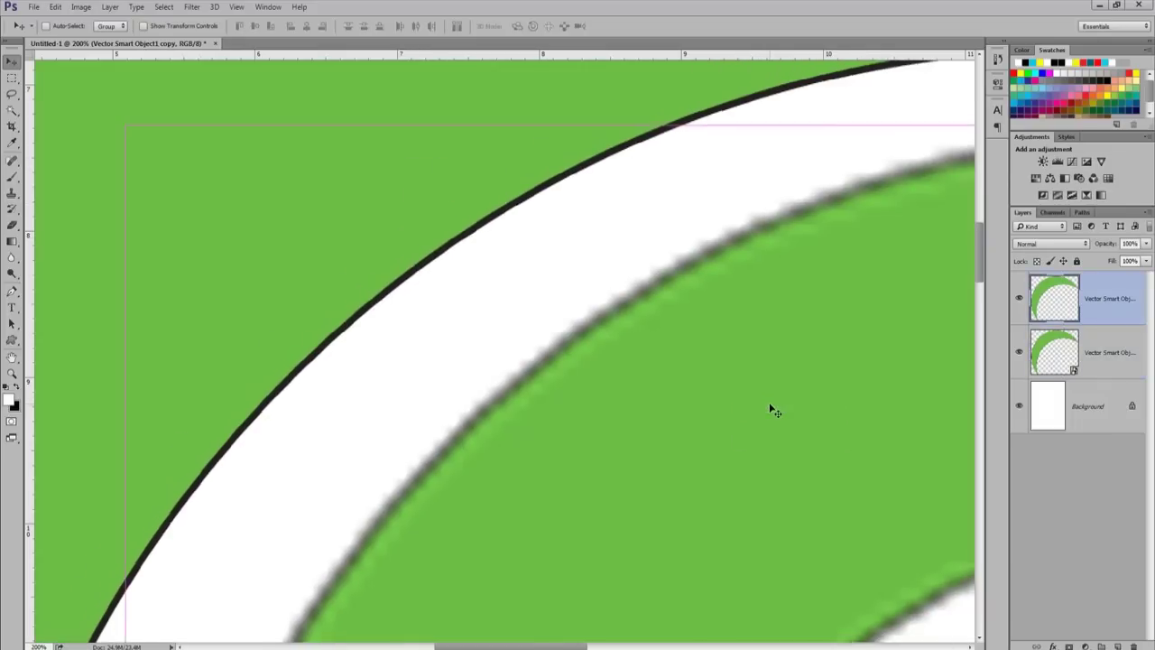
key(ctrl+minus)
key(ctrl+minus)
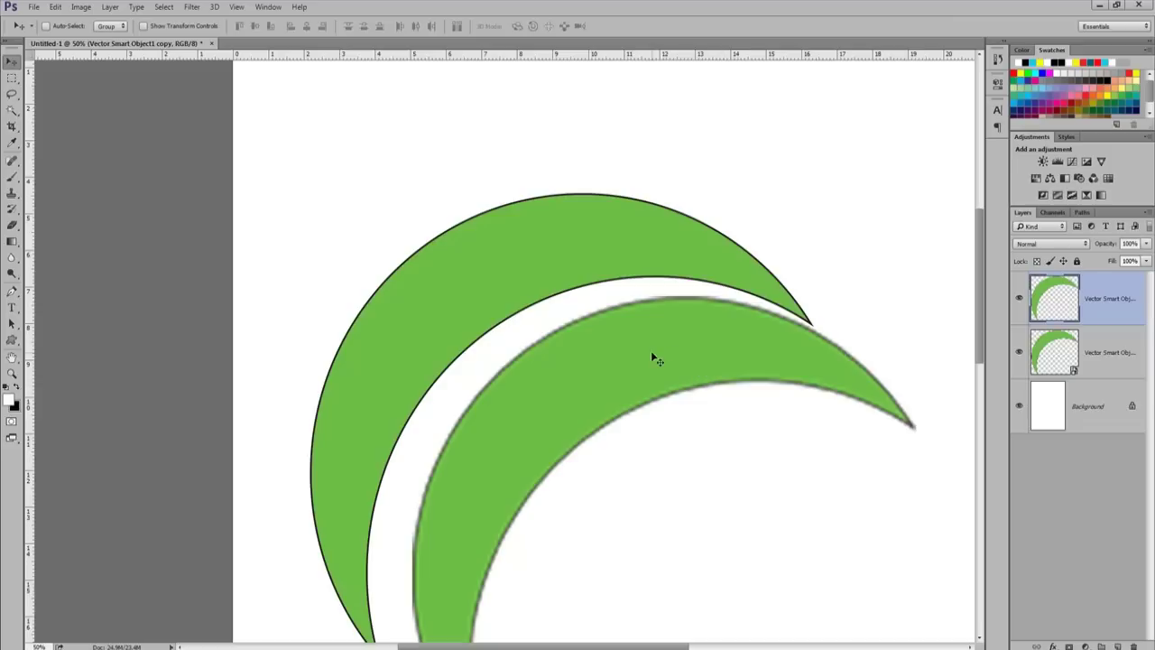
key(ctrl+minus)
right_click(617, 343)
click(636, 349)
mouse_move(636, 349)
mouse_down()
mouse_move(619, 381)
mouse_move(632, 350)
mouse_up()
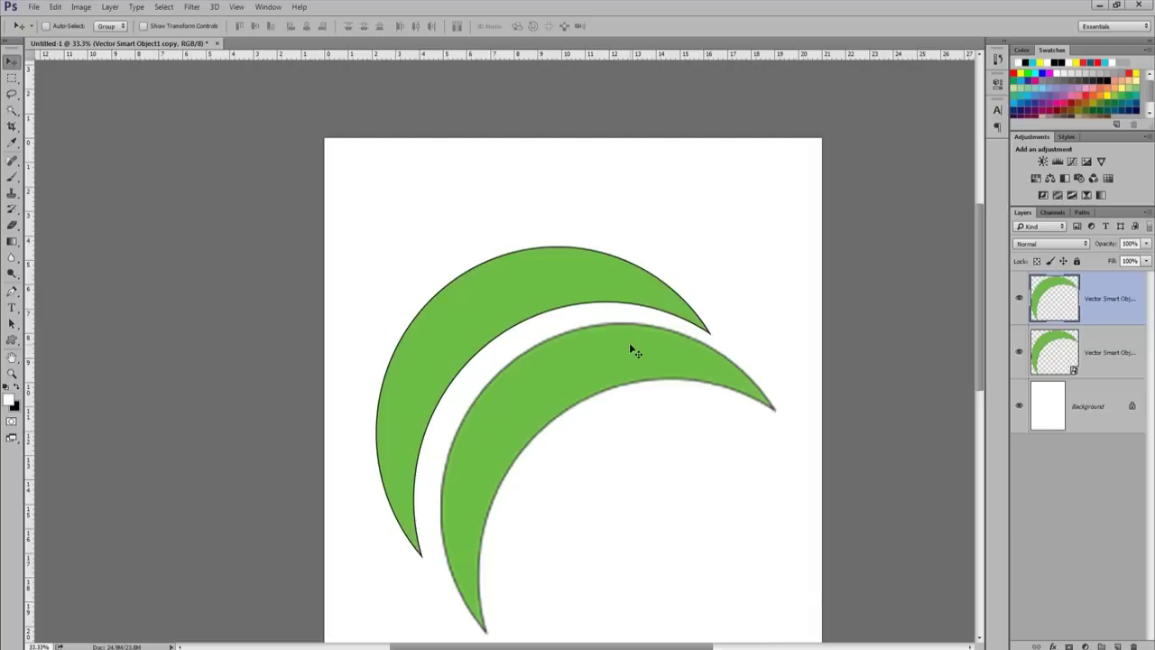
- Move the pixelated crescent copy up onto the crisp one, then return to the crescent in Illustrator
right_click(523, 278)
click(495, 283)
drag(495, 283, 487, 290)
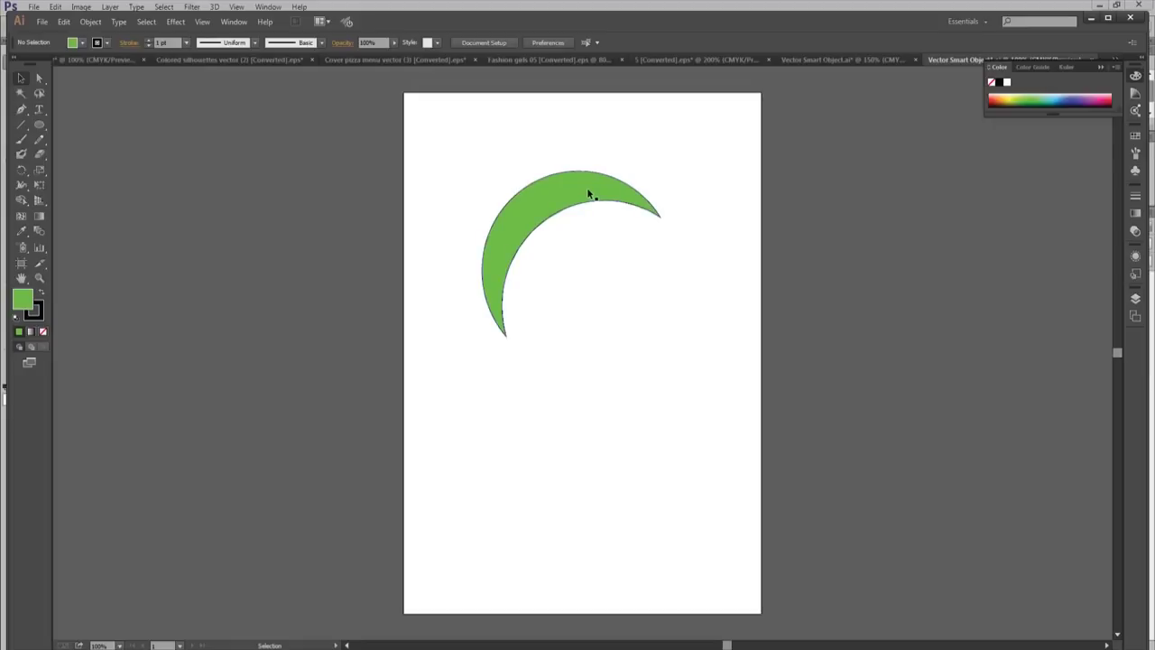
click(570, 192)
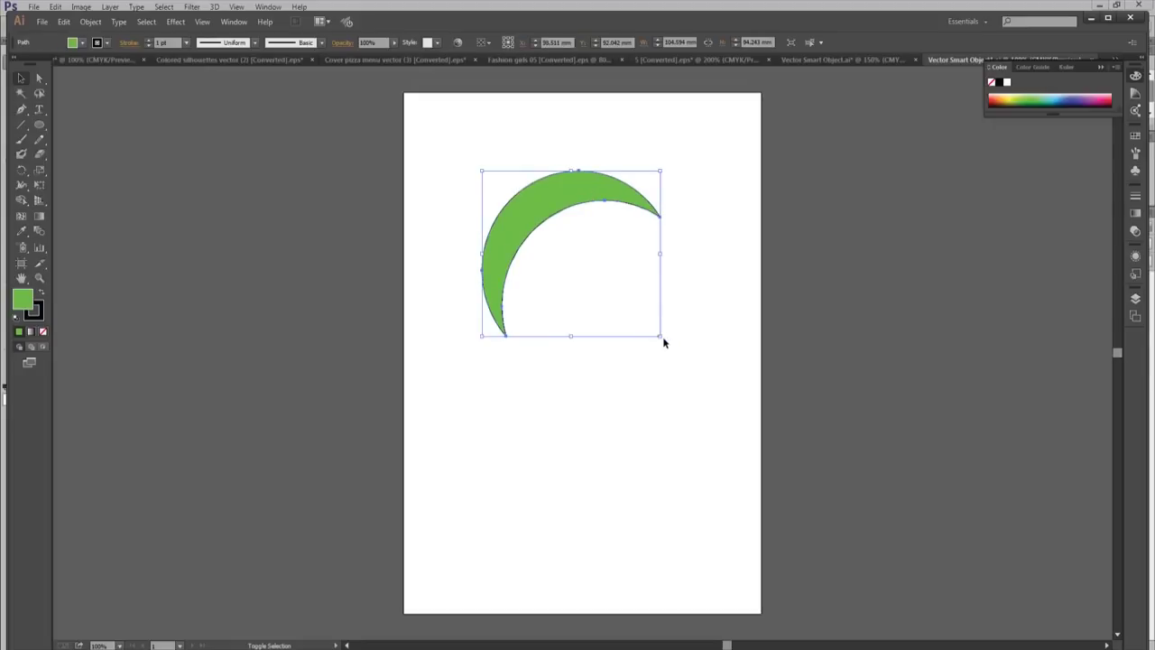
- Scale the green crescent proportionally to about 289.6 × 261 mm, overhanging the artboard edges
drag(661, 337, 1049, 553)
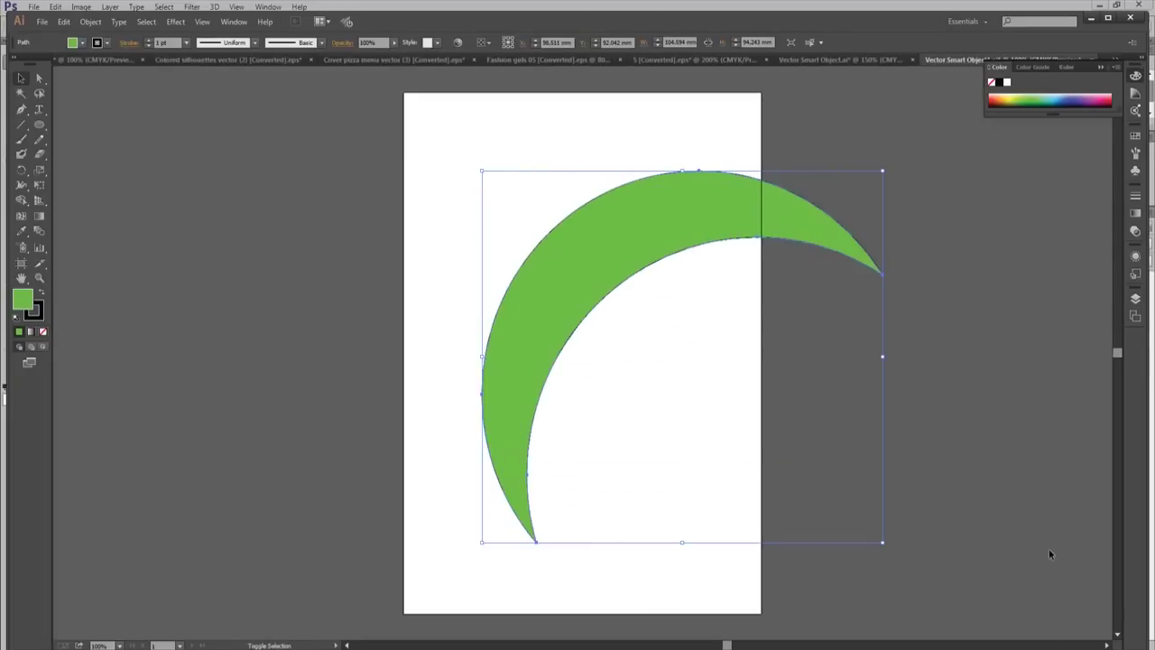
drag(640, 274, 554, 318)
drag(659, 214, 569, 253)
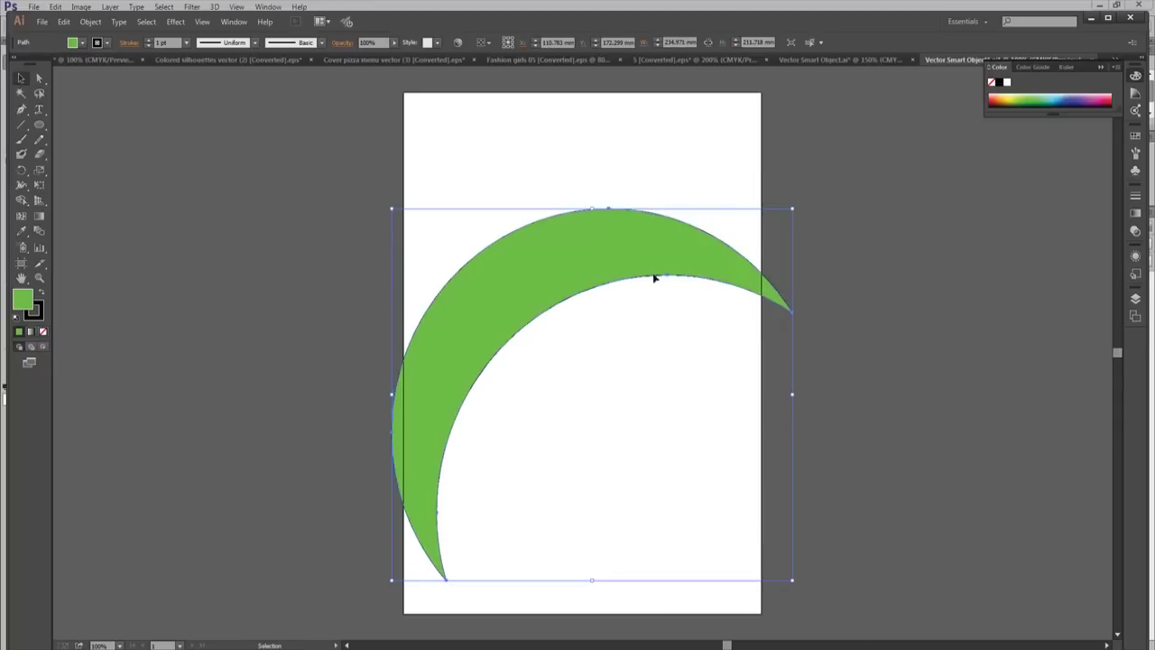
drag(792, 209, 858, 147)
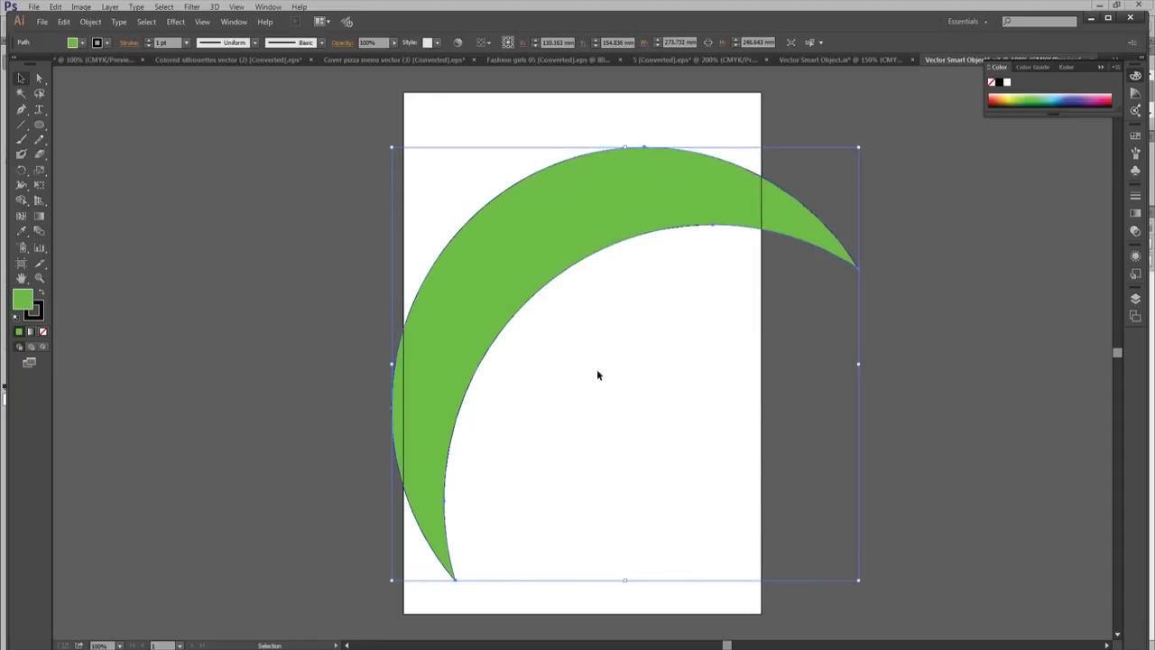
drag(392, 580, 365, 605)
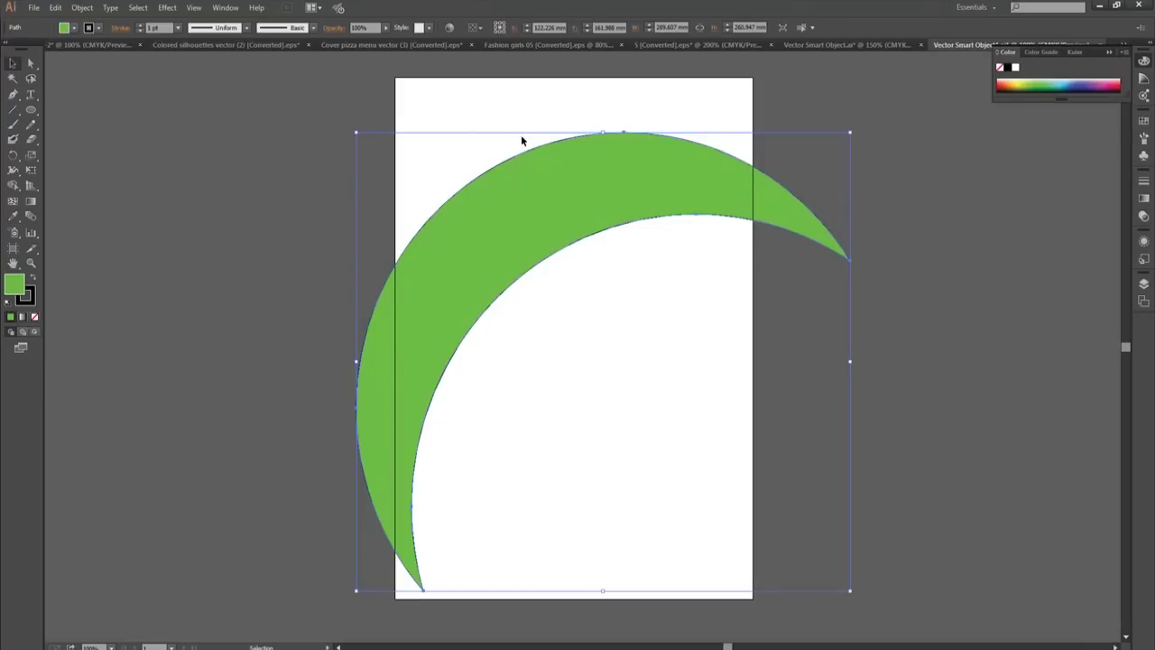
- Nudge the enlarged crescent up and slightly right to about X 126.8 mm, Y 148.4 mm
mouse_move(560, 235)
mouse_down()
mouse_move(579, 264)
mouse_move(579, 233)
mouse_up()
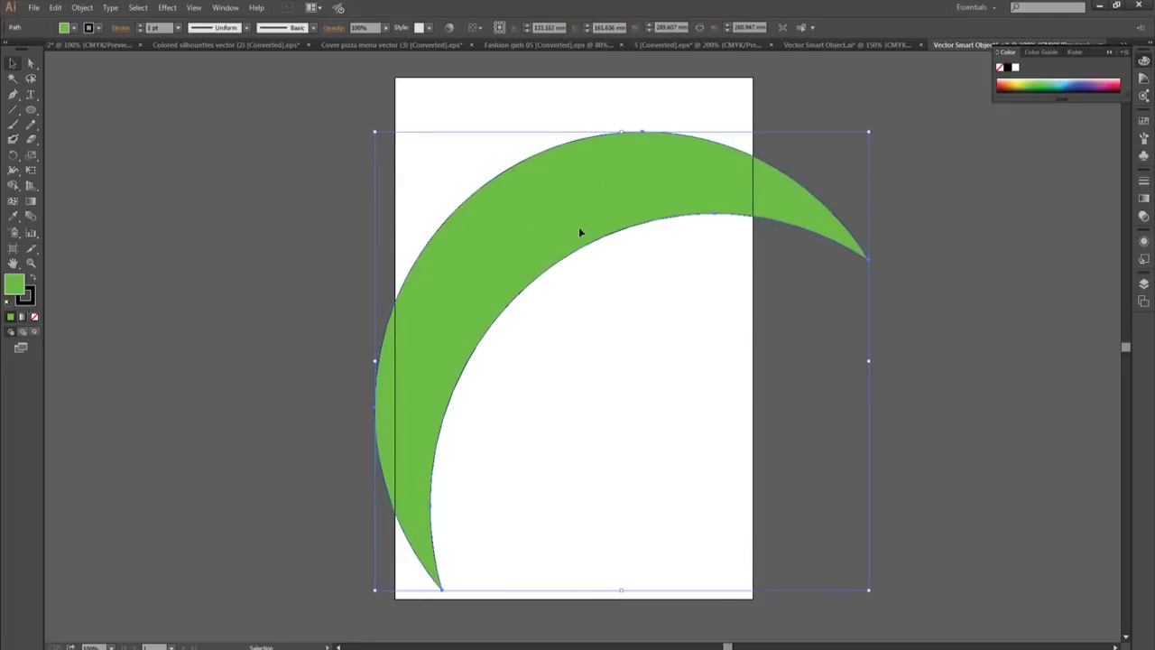
drag(584, 223, 566, 208)
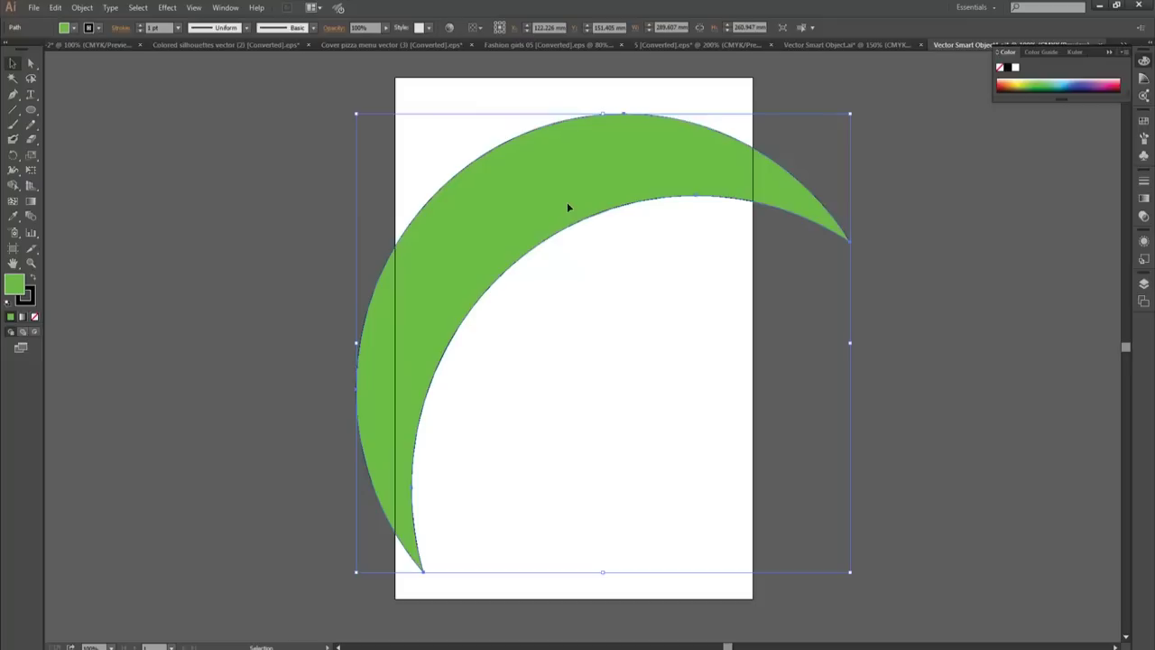
mouse_move(567, 208)
mouse_down()
mouse_move(573, 152)
mouse_move(575, 192)
mouse_move(557, 189)
mouse_up()
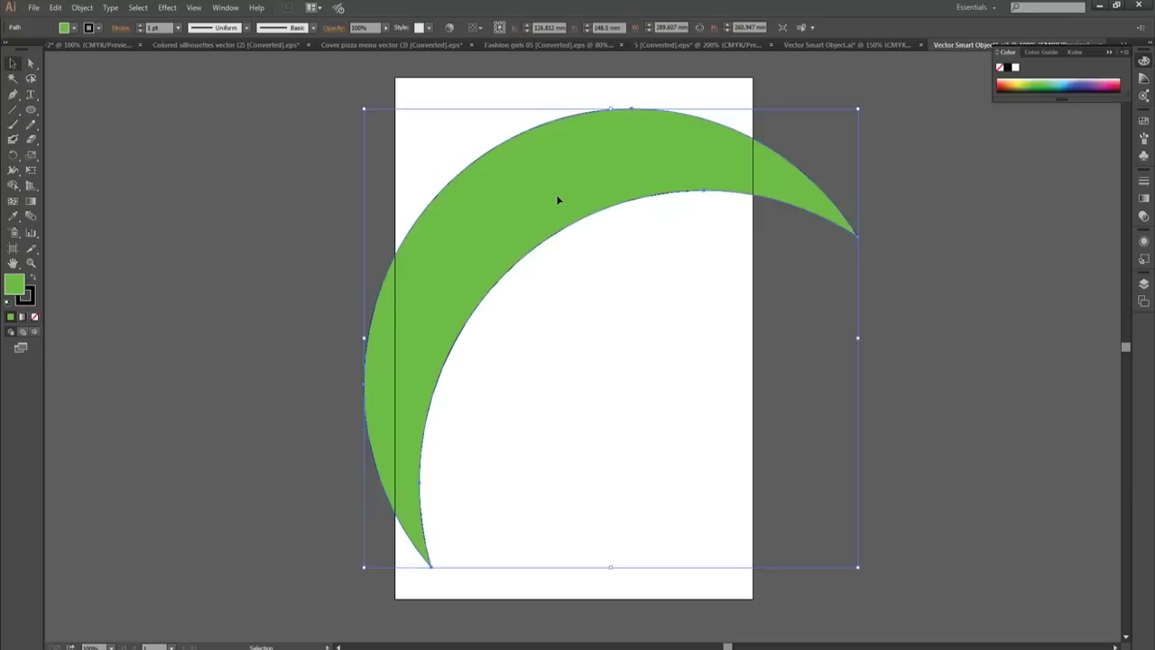
drag(558, 198, 558, 196)
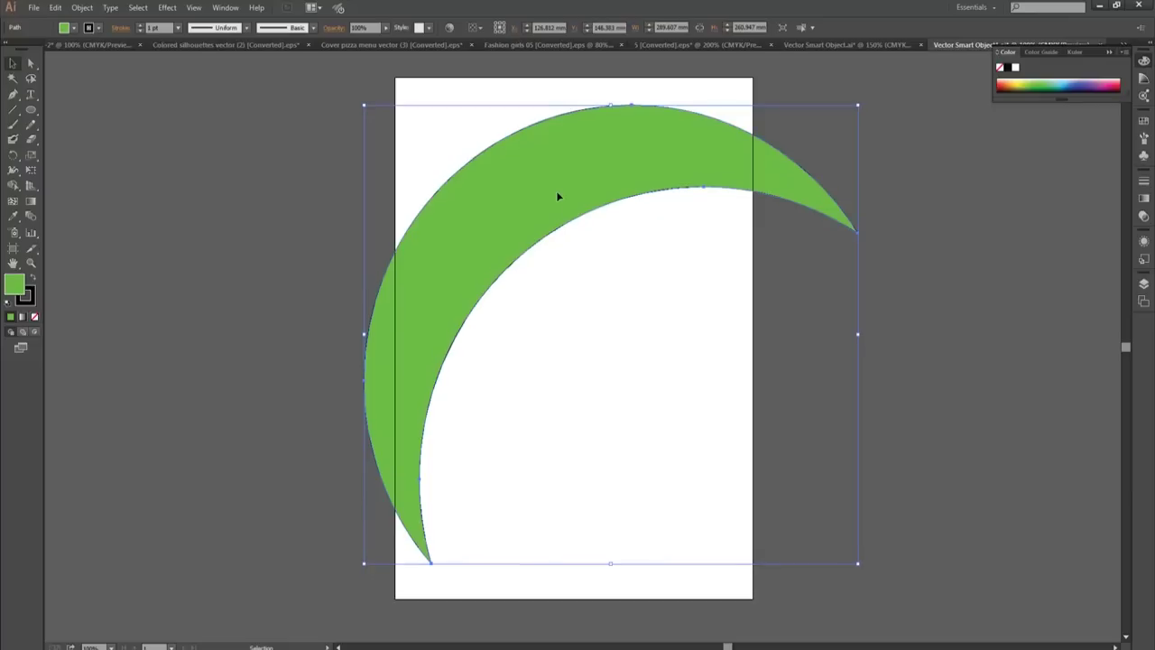